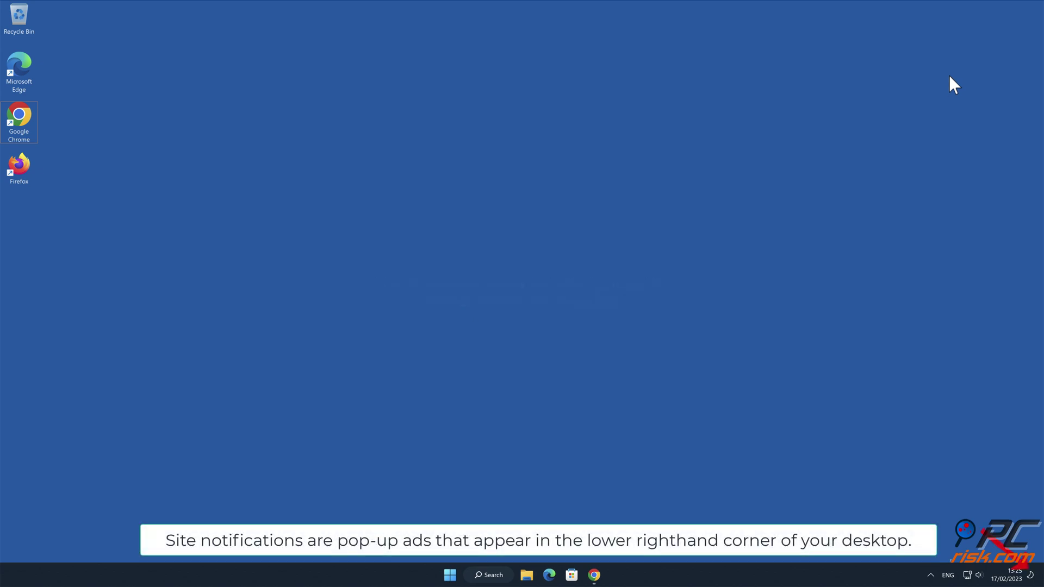
Bring up the www1.notifpushnext.com page in Chrome and allow its 'Show notifications' request
left_click(595, 576)
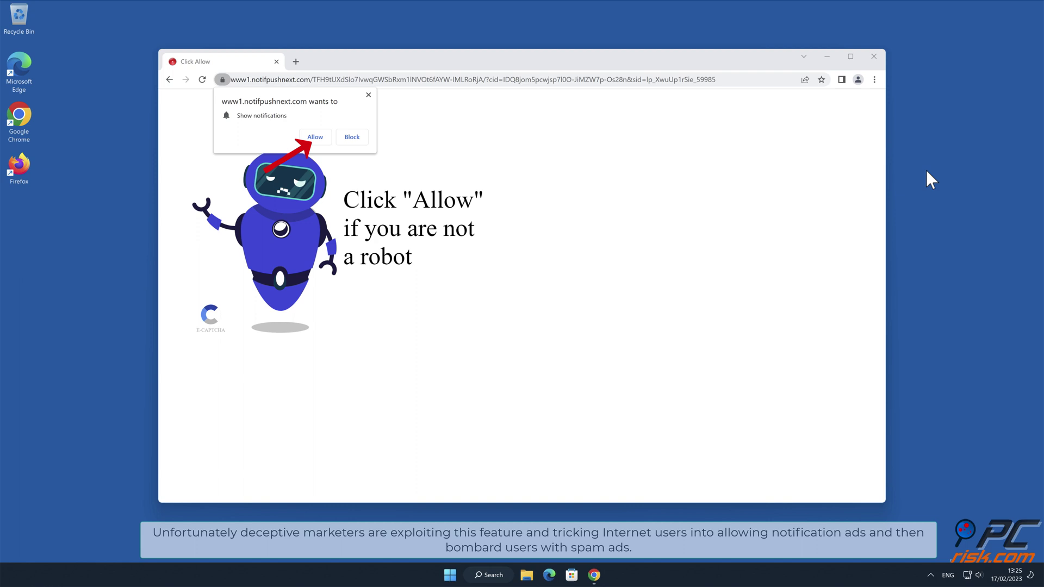
left_click(320, 142)
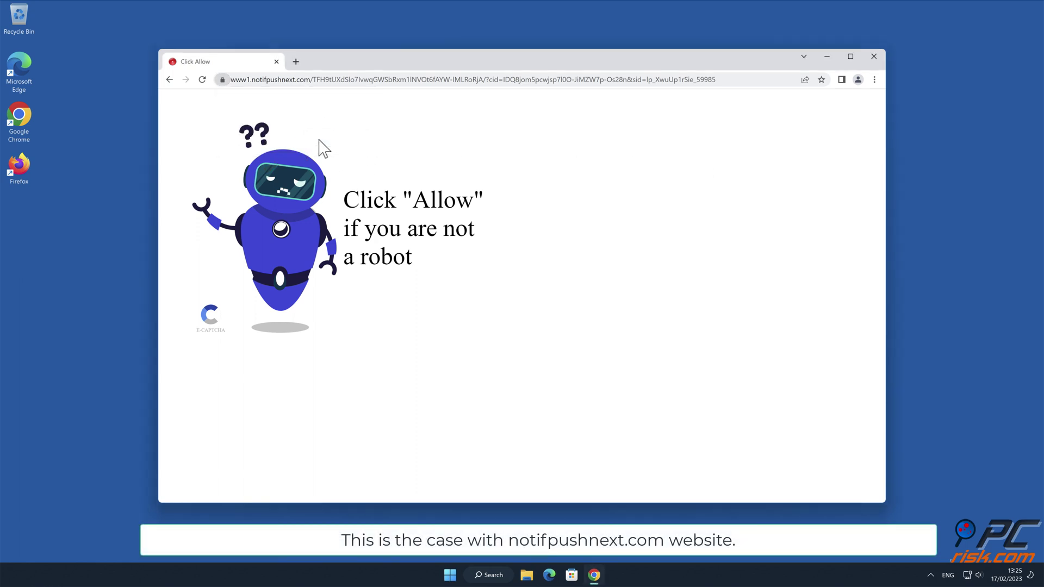
Close the Chrome window to leave only the Windows desktop
left_click(874, 58)
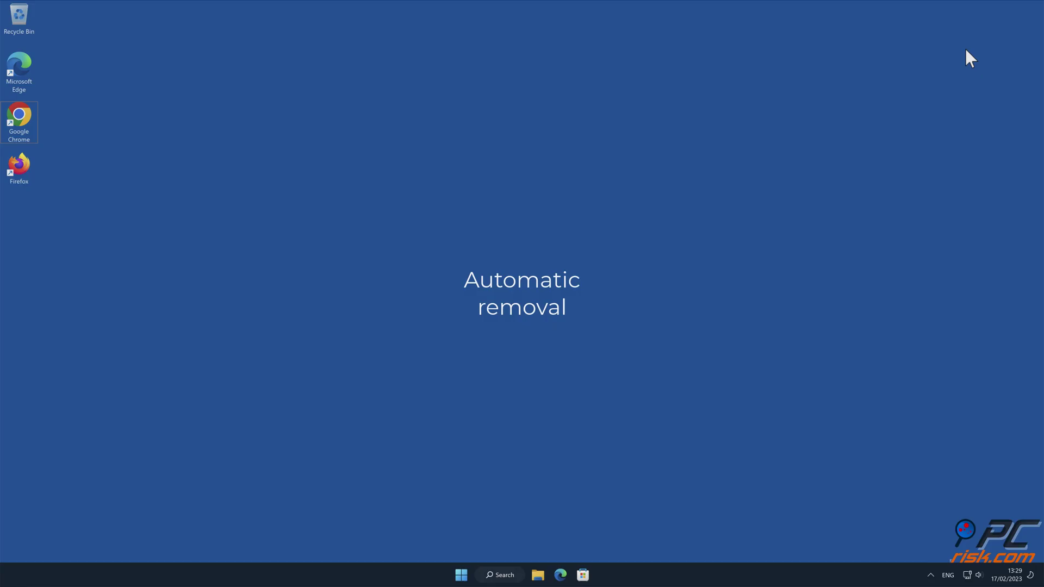
double_click(24, 116)
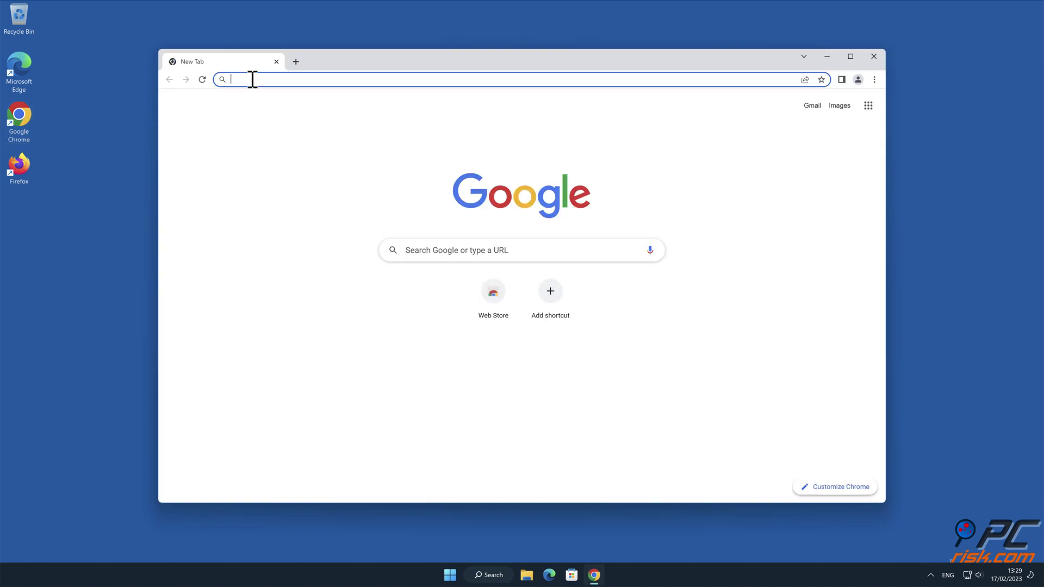
type("www.combocle")
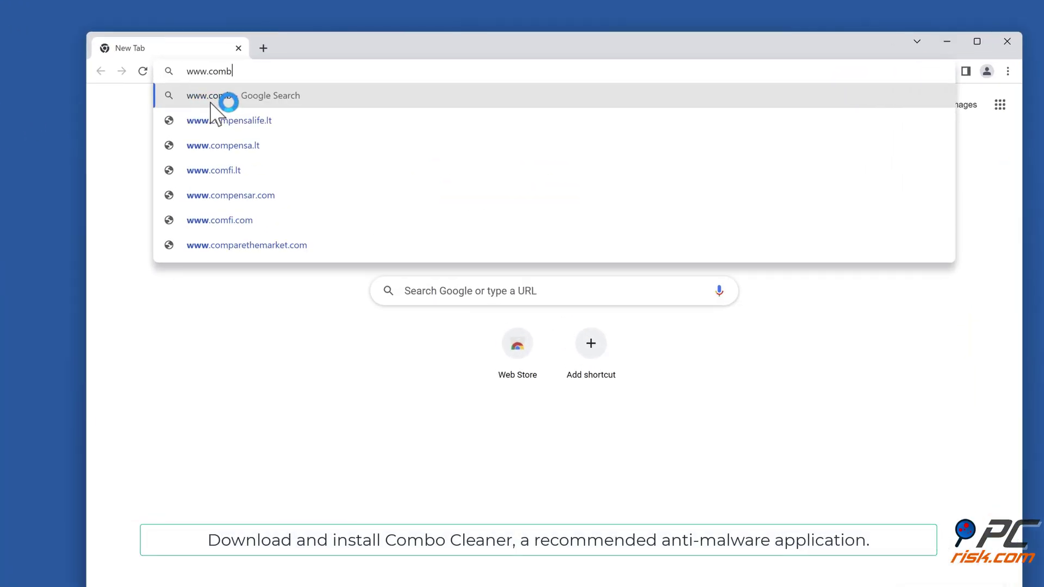
type("aner.co")
key("Return")
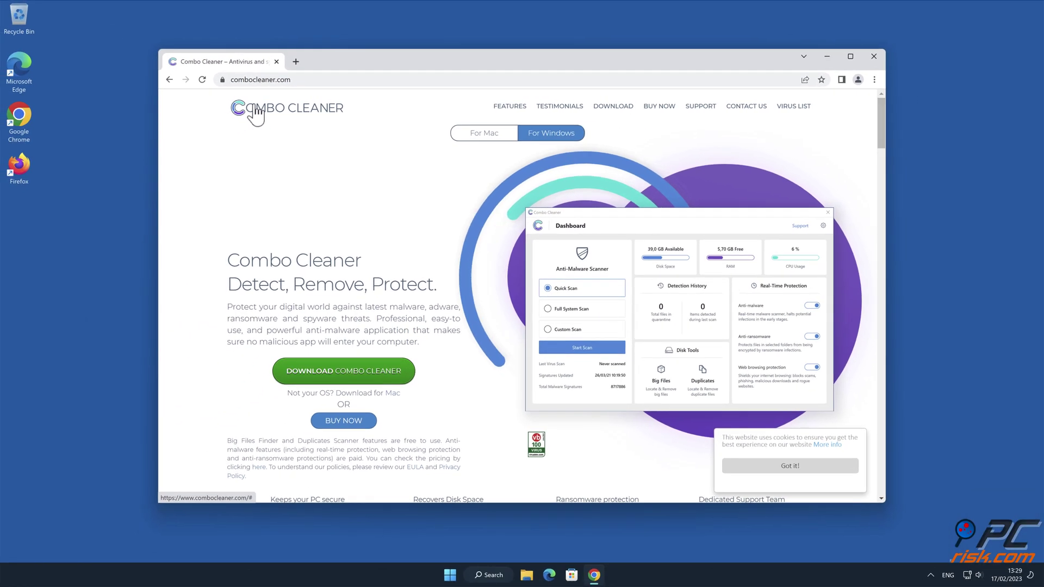
left_click(406, 376)
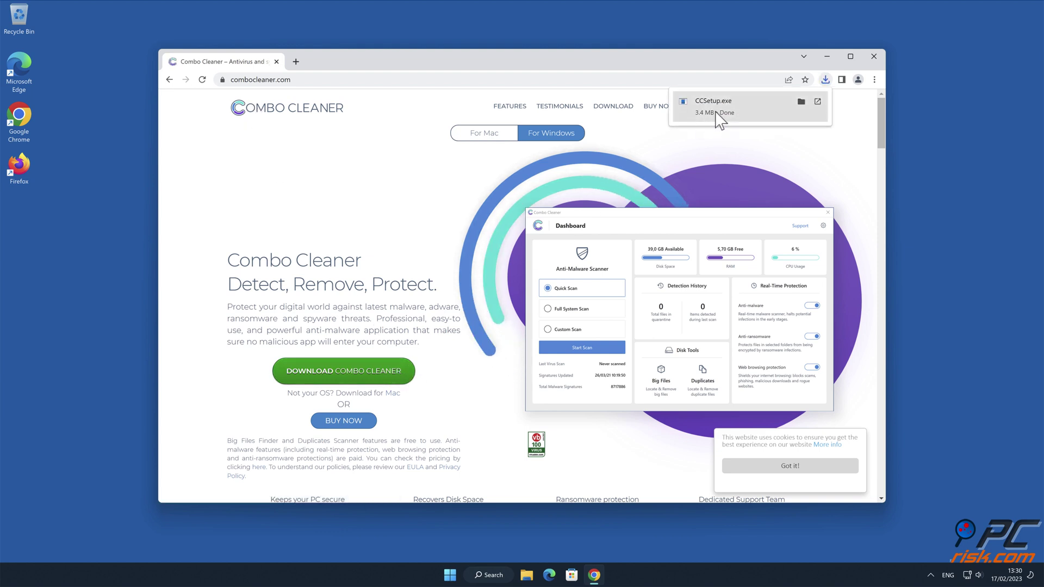
left_click(715, 109)
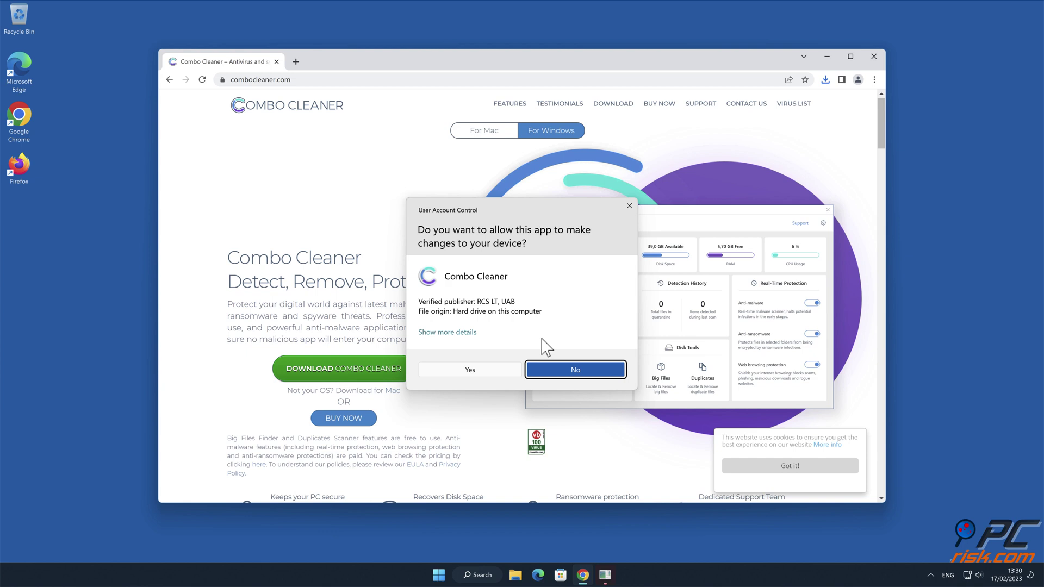
Approve the UAC prompt and install Combo Cleaner with default options to C:\Program Files (x86)\Combo Cleaner\
left_click(470, 370)
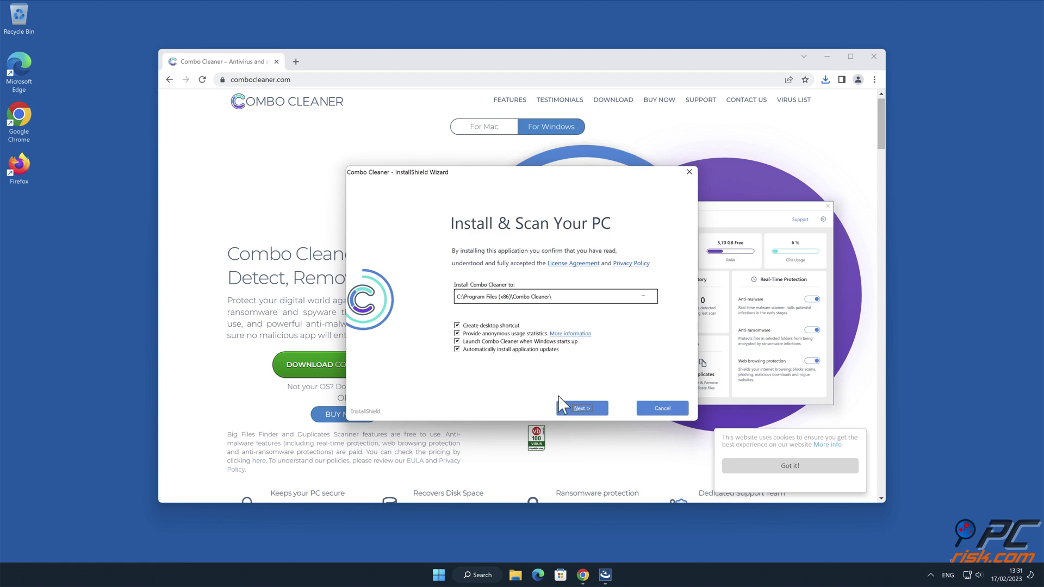
left_click(586, 409)
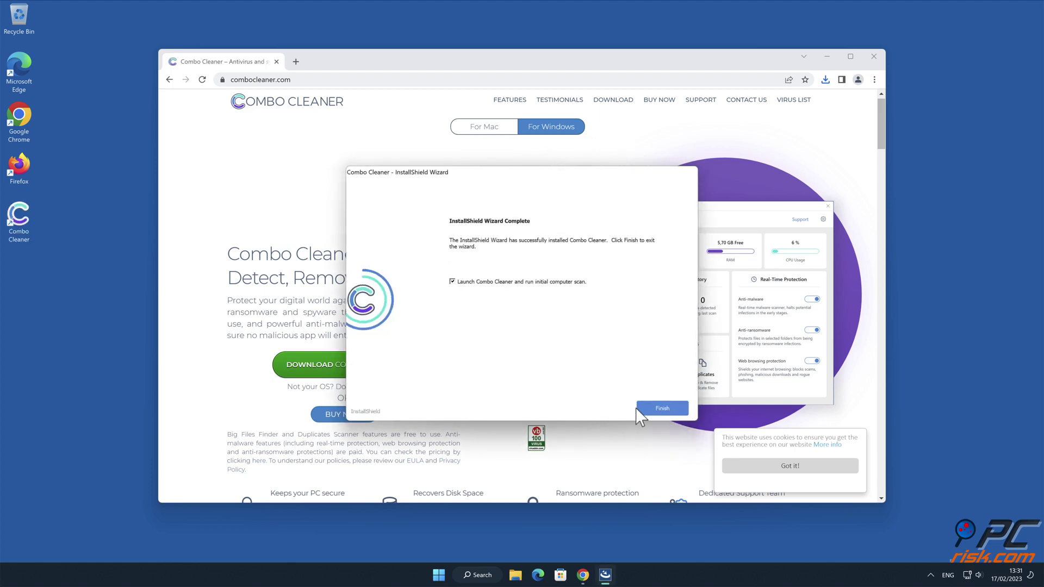
left_click(681, 409)
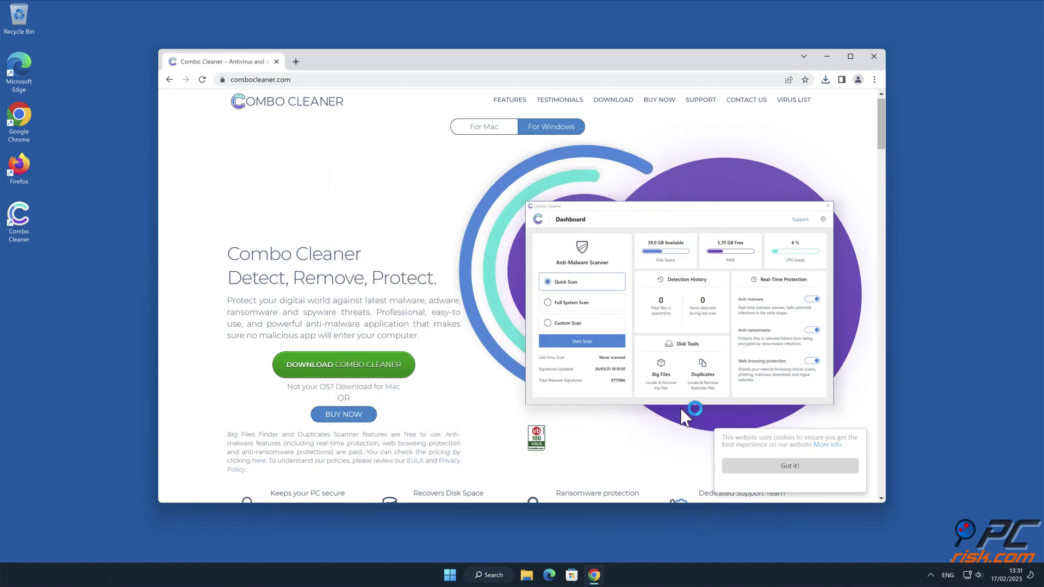
Close Chrome, activate the Combo Cleaner licence, and quarantine the notifpushnext.com Ads threat
left_click(874, 57)
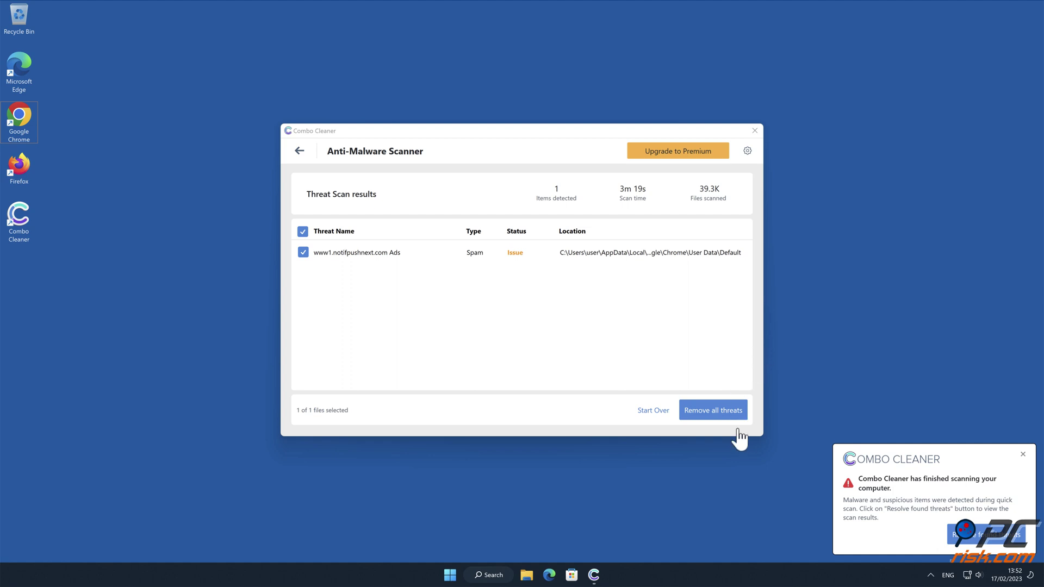
left_click(739, 413)
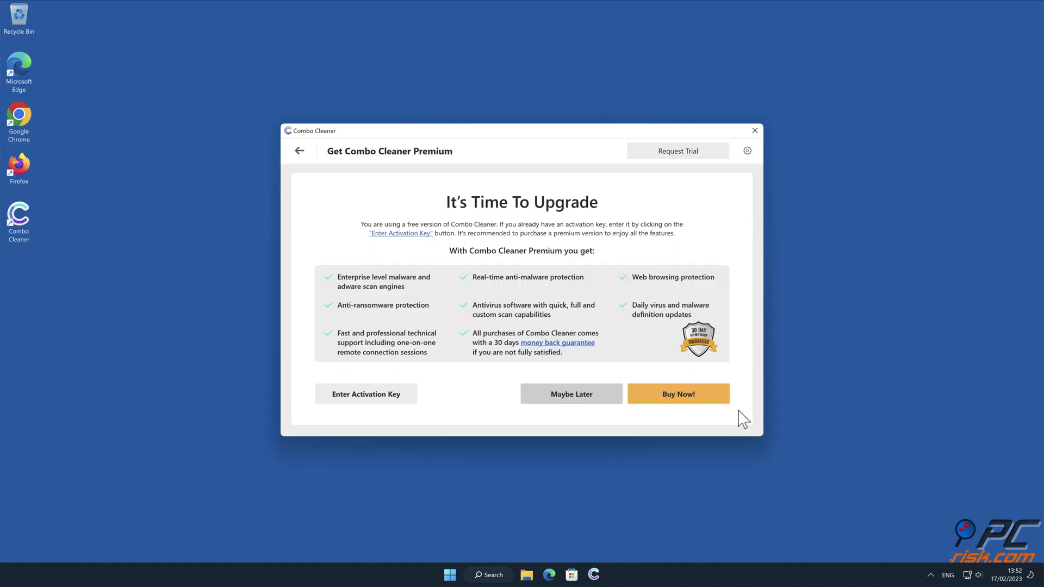
left_click(393, 392)
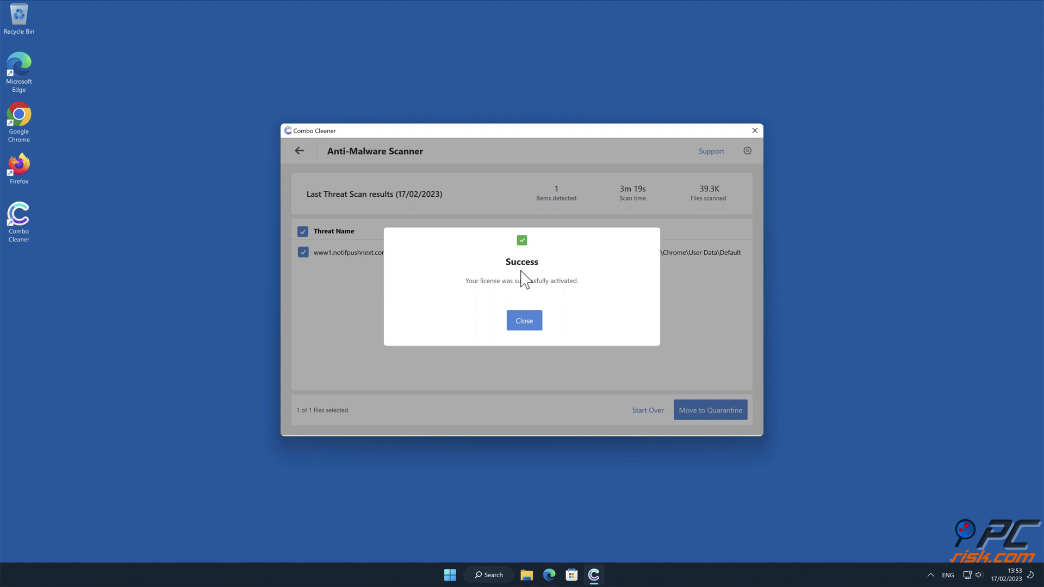
left_click(524, 321)
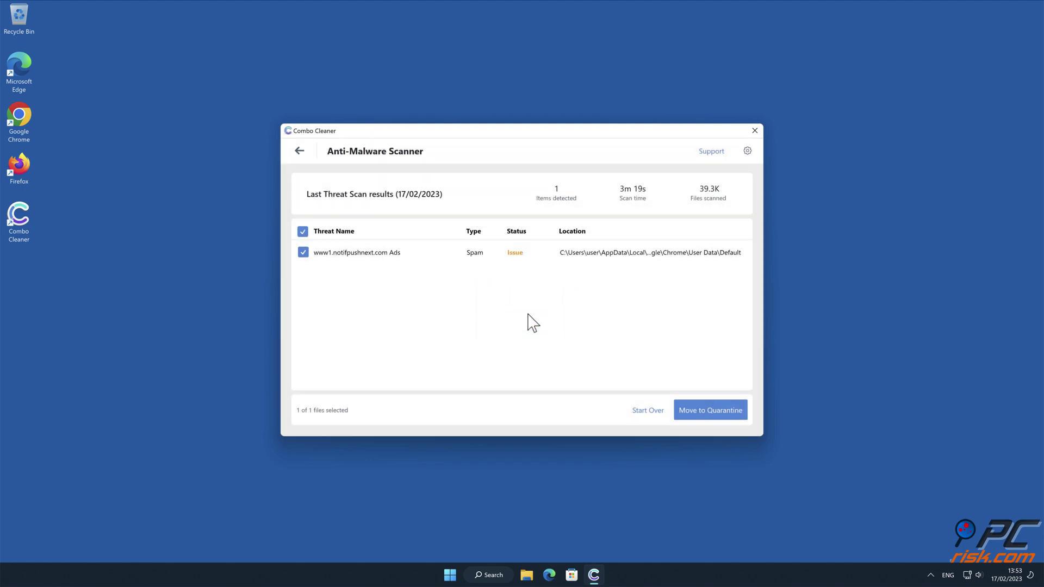
left_click(729, 406)
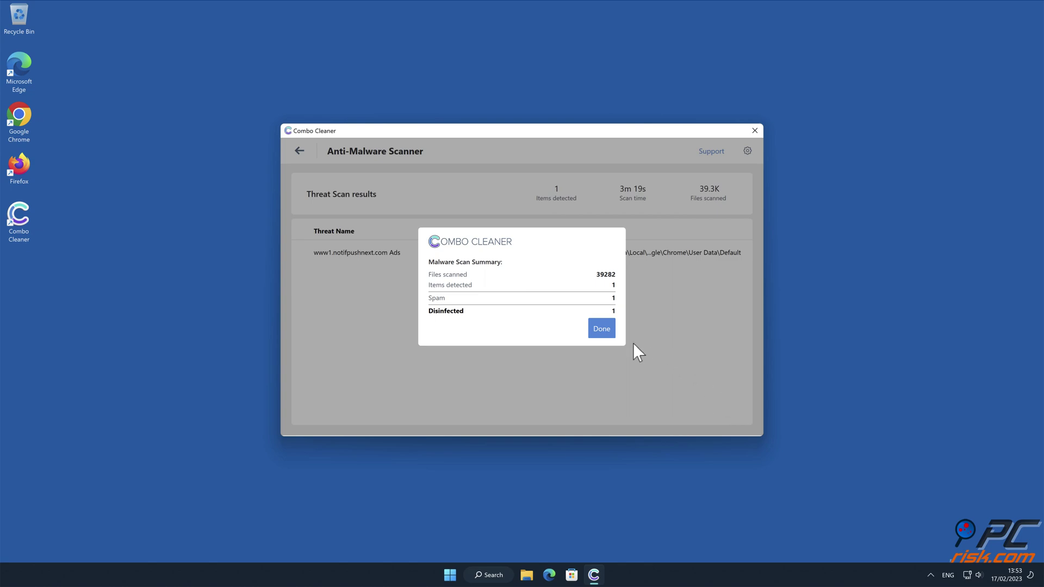
left_click(602, 328)
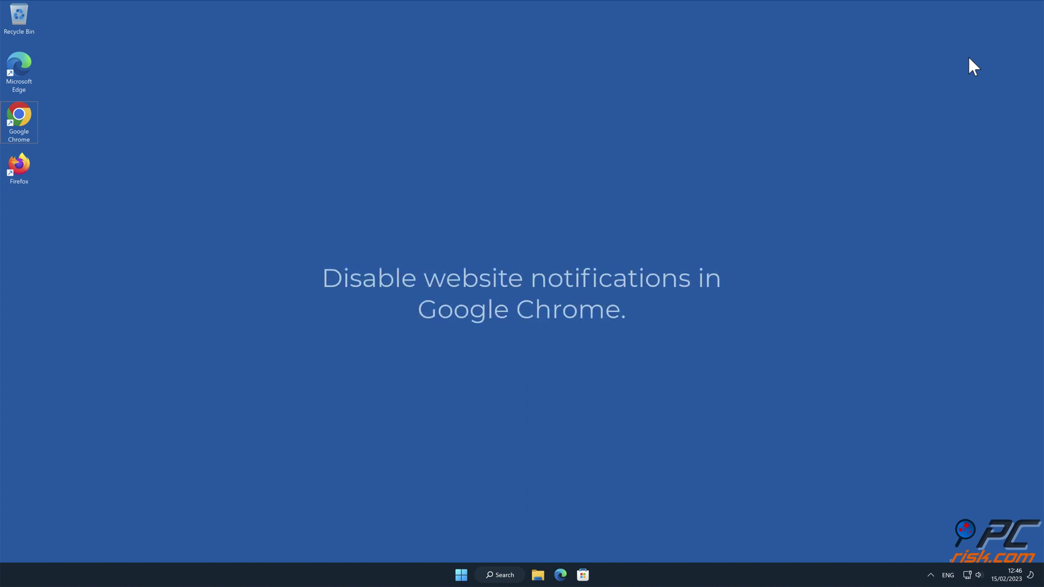
Launch Chrome and open Settings > Privacy and security
double_click(25, 124)
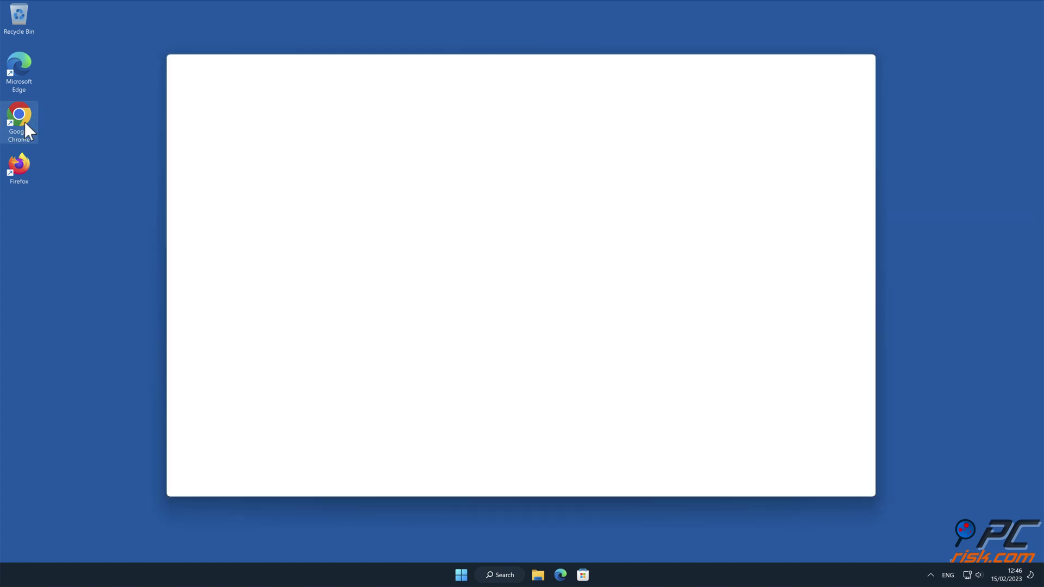
left_click(969, 157)
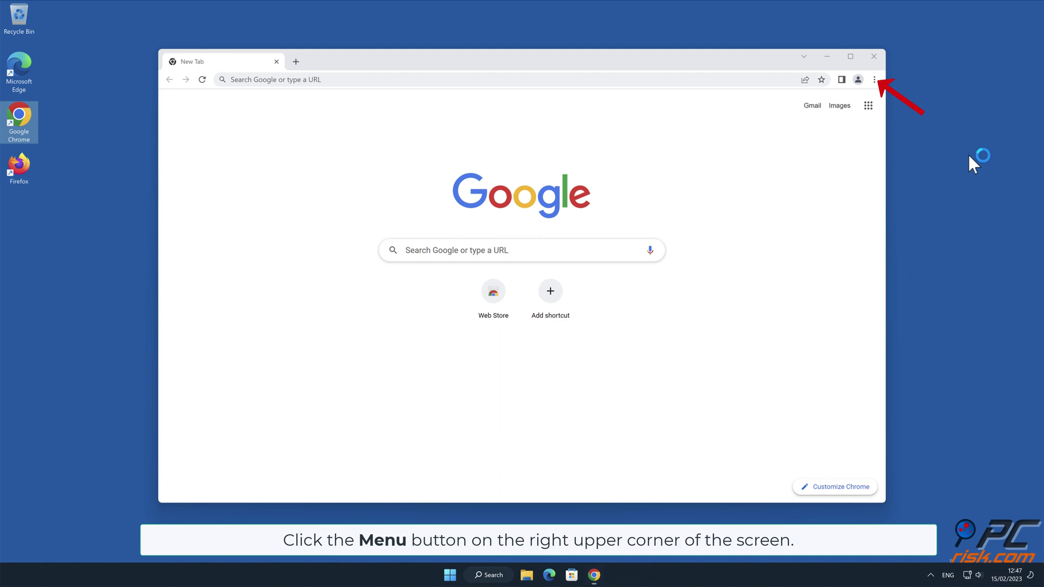
left_click(874, 79)
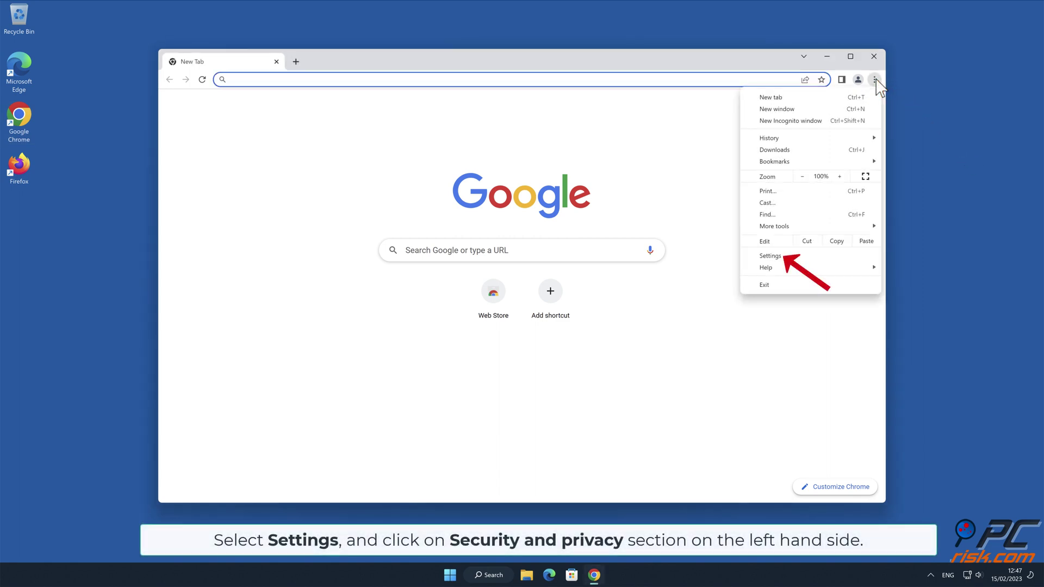
left_click(822, 258)
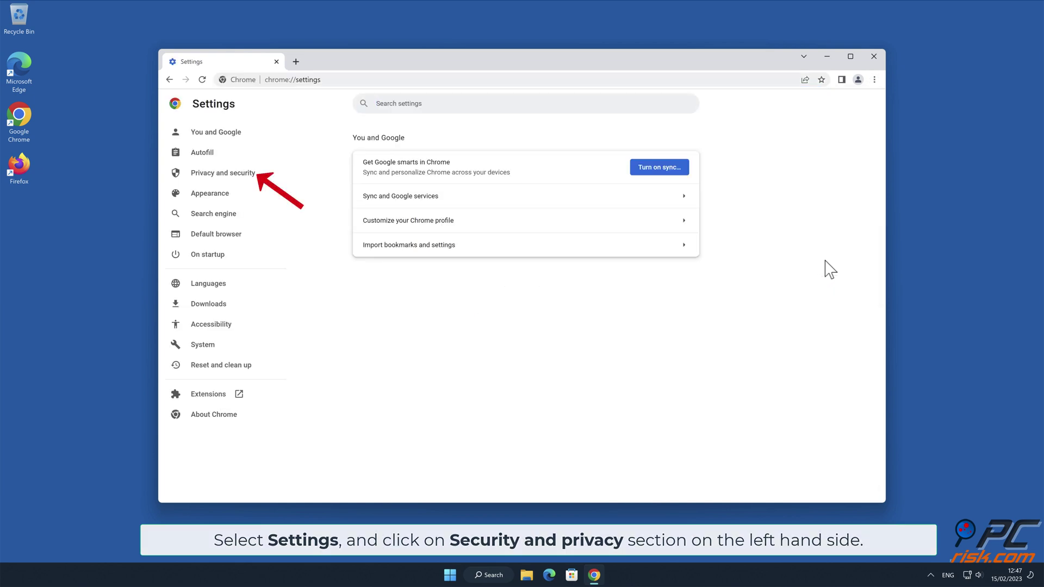
left_click(247, 185)
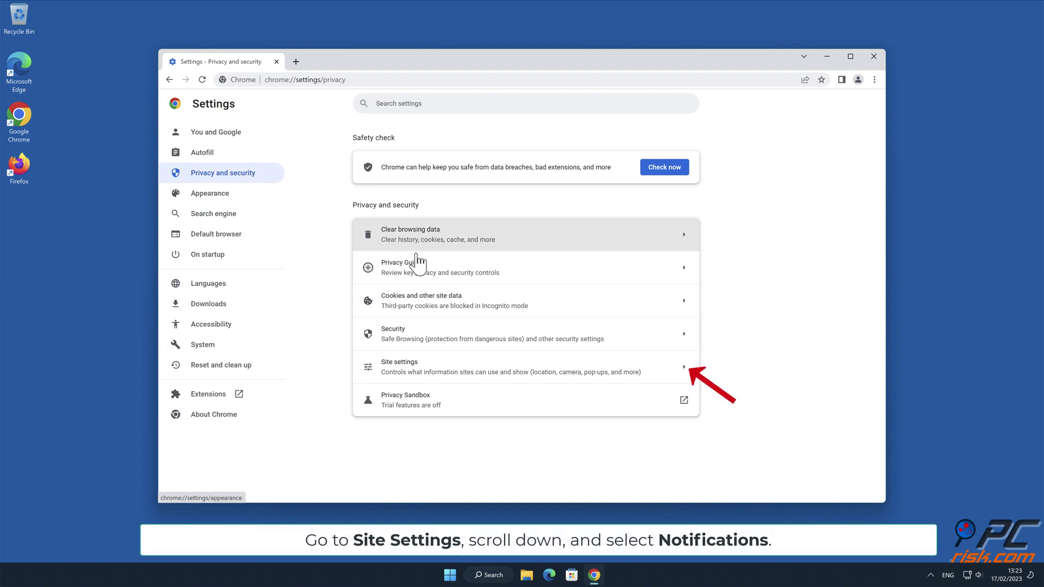
Under Site settings > Notifications, remove the www1.notifpushnext.com entry, then close Chrome
left_click(684, 369)
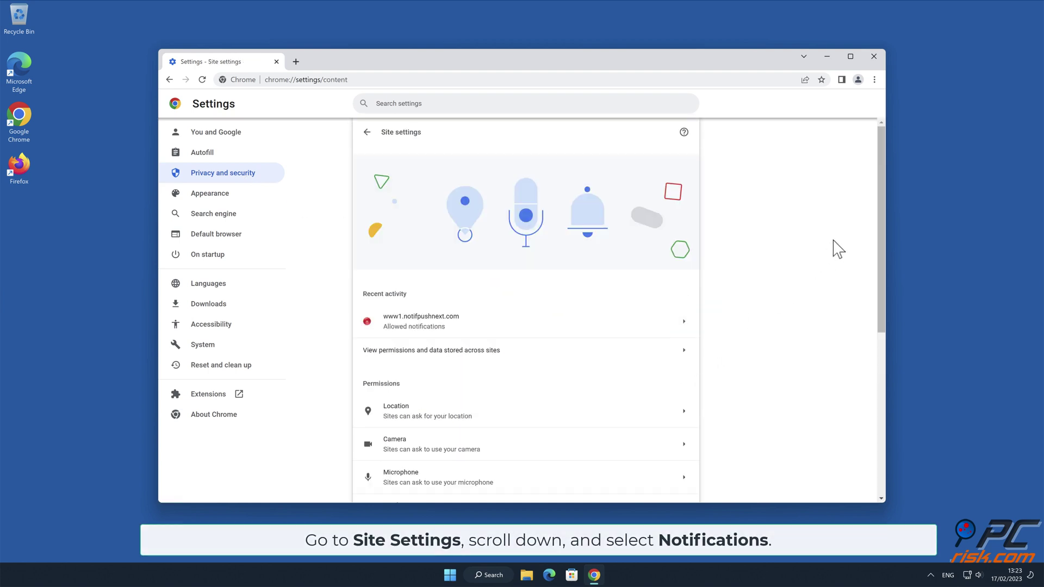
left_click_drag(881, 227, 886, 335)
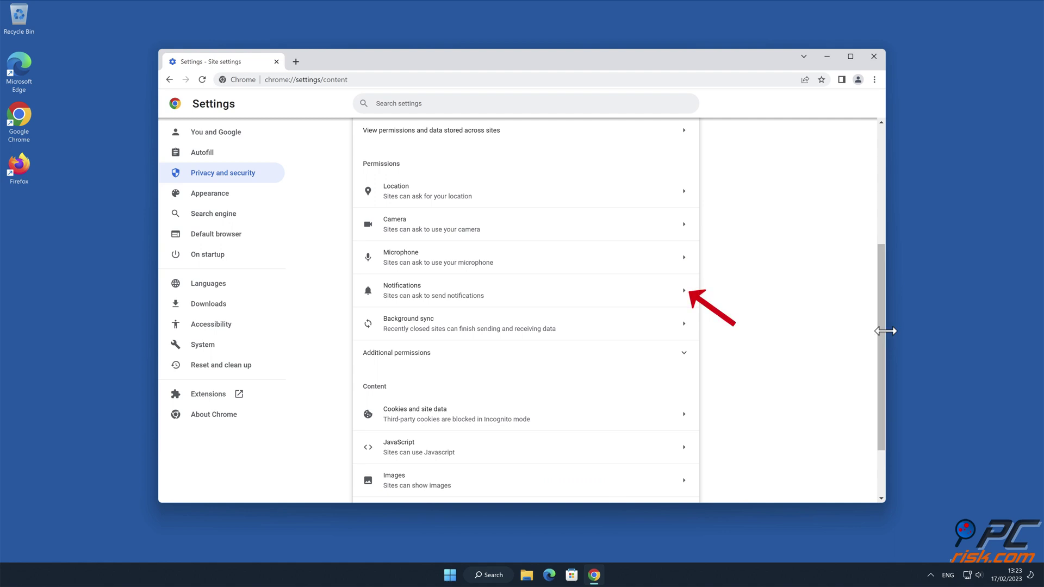
left_click(685, 291)
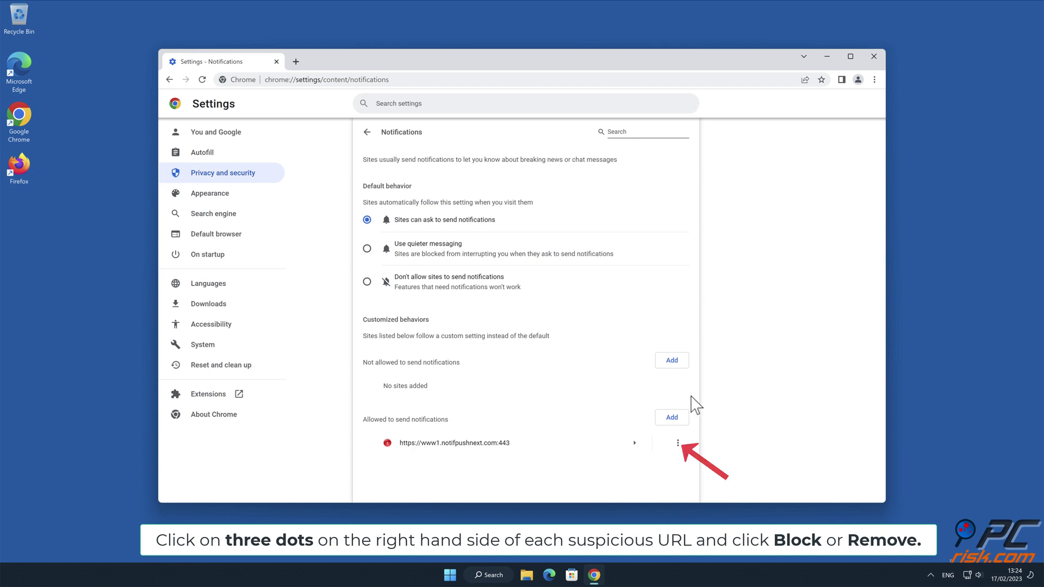
left_click(677, 443)
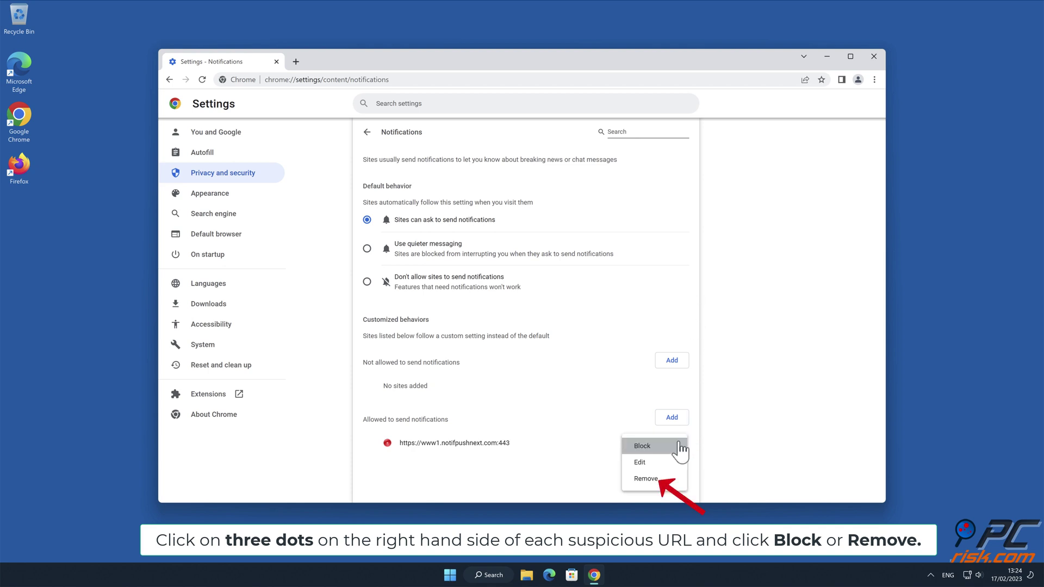
left_click(670, 480)
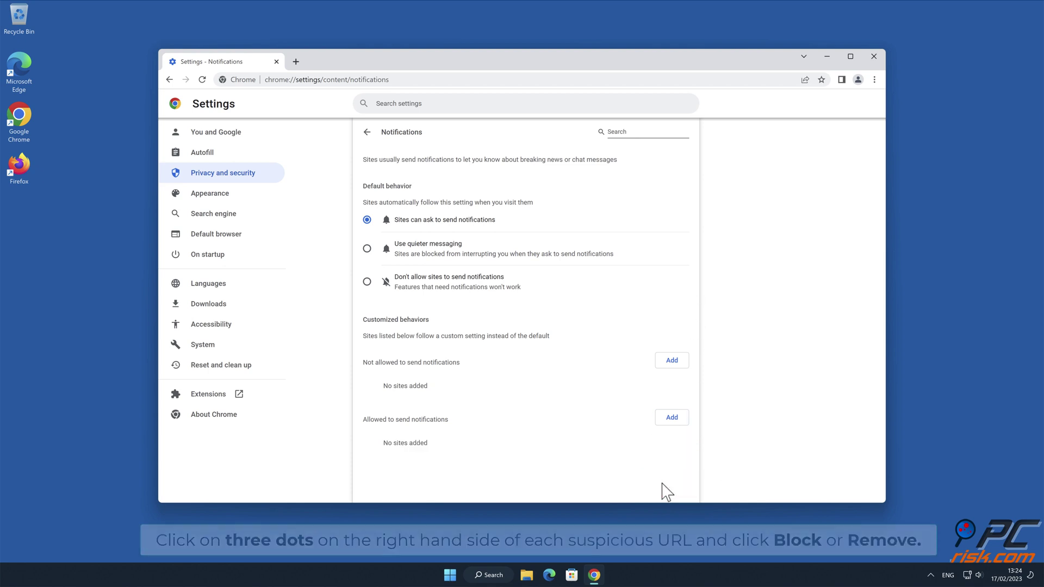
left_click(872, 60)
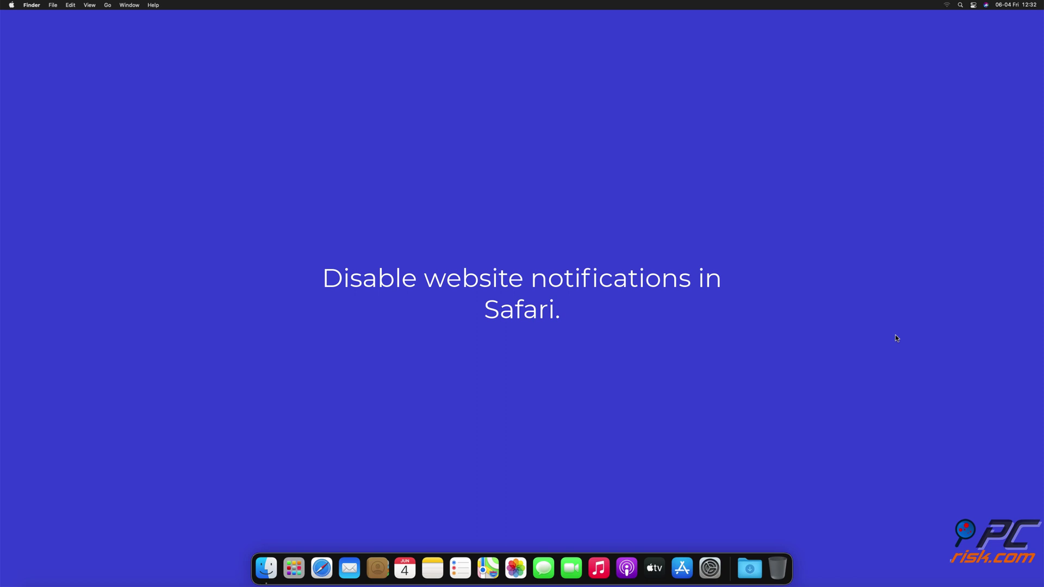
Launch Safari and open Preferences > Websites > Notifications
left_click(316, 570)
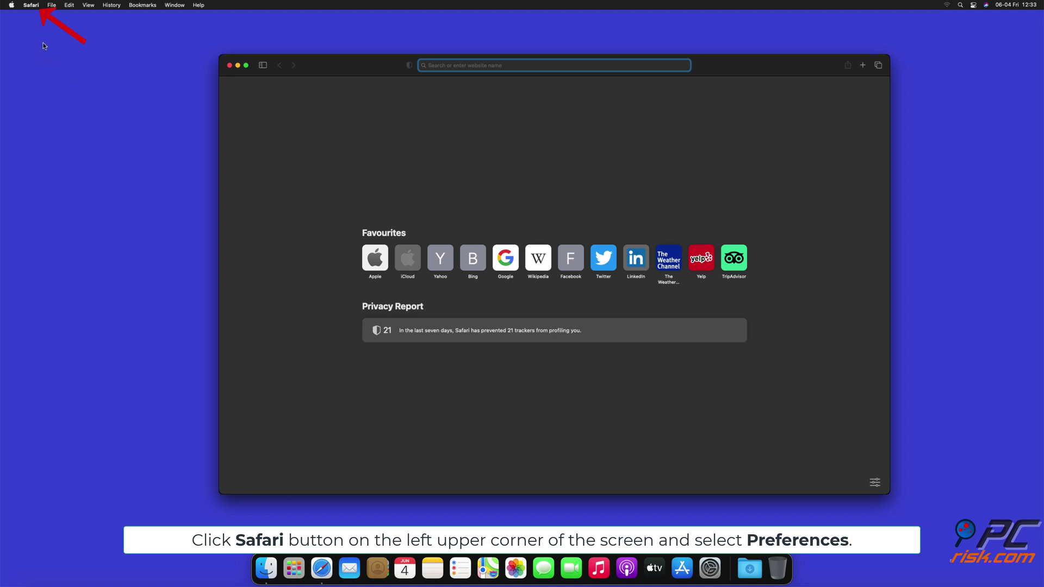
left_click(32, 5)
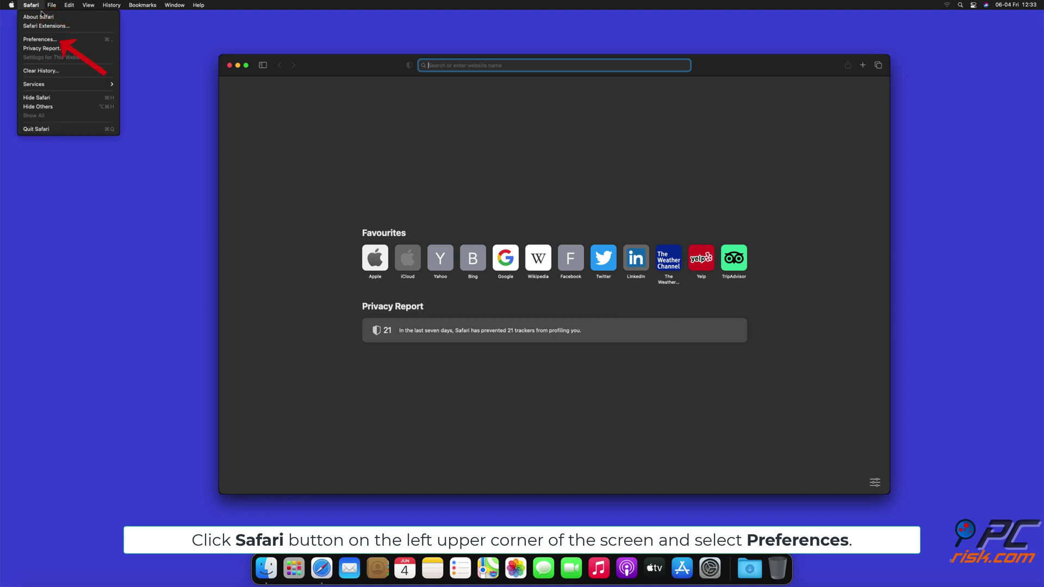
left_click(50, 39)
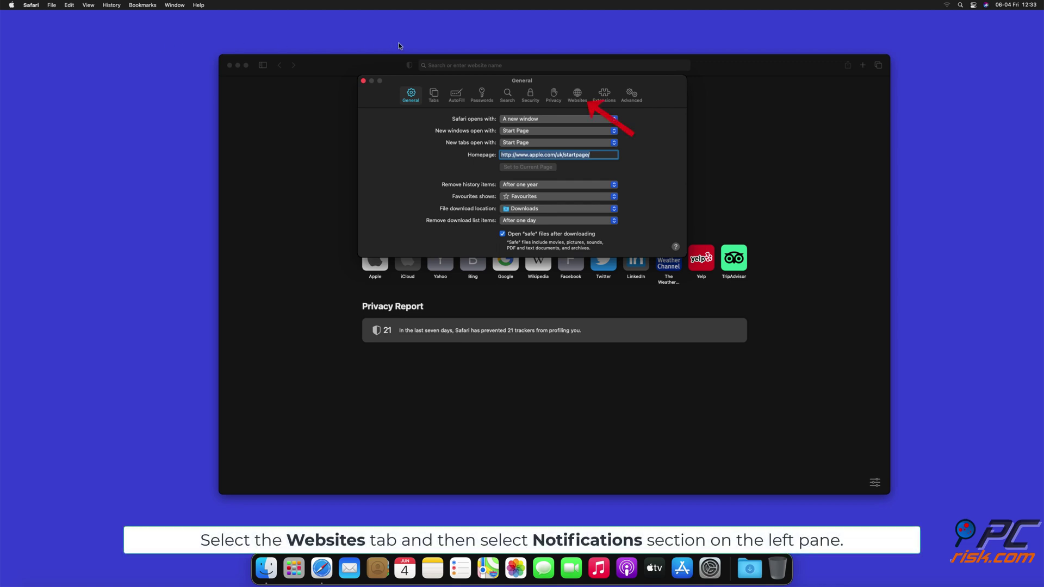
left_click(576, 97)
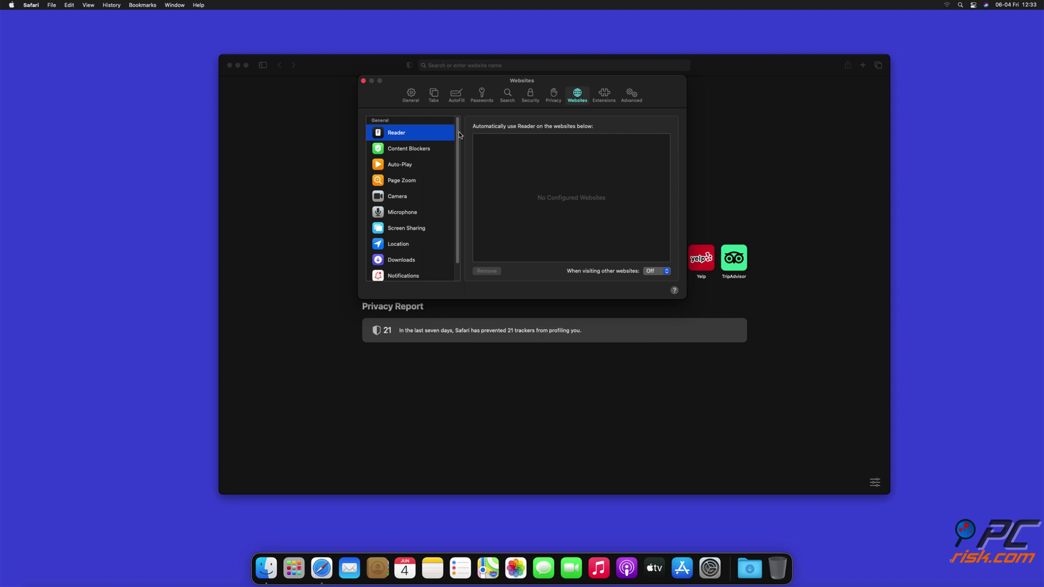
scroll(459, 137, "down", 1)
scroll(458, 136, "down", 3)
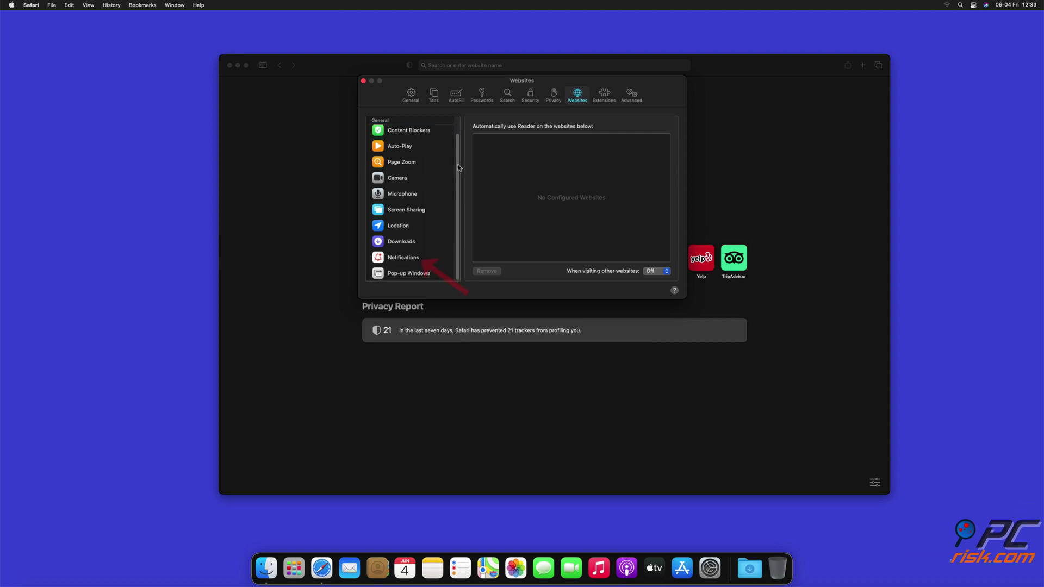
left_click(405, 260)
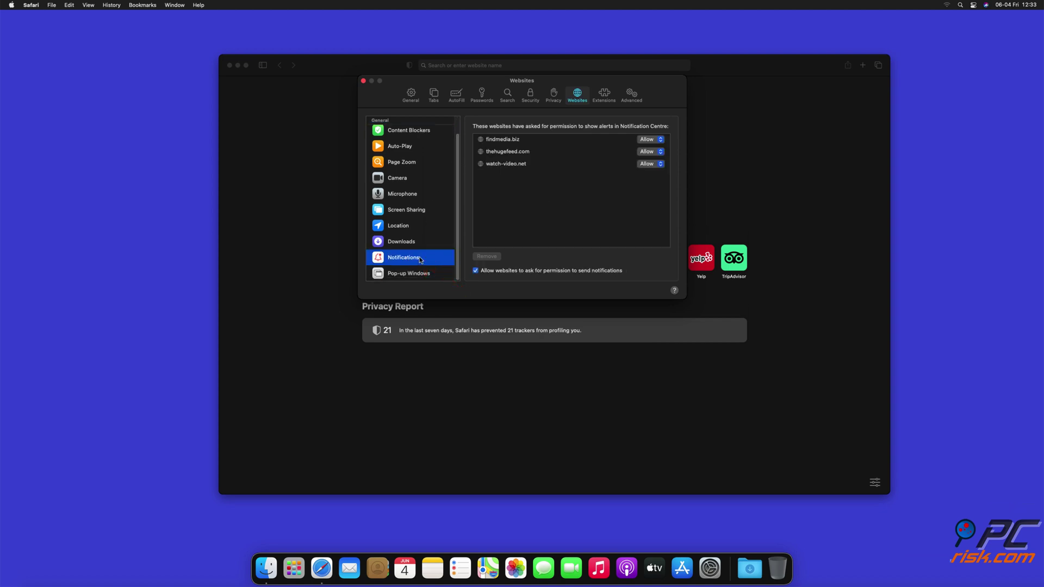
Set findmedia.biz, thehugefeed.com and watch-video.net to Deny, then close Preferences and Safari
left_click(661, 143)
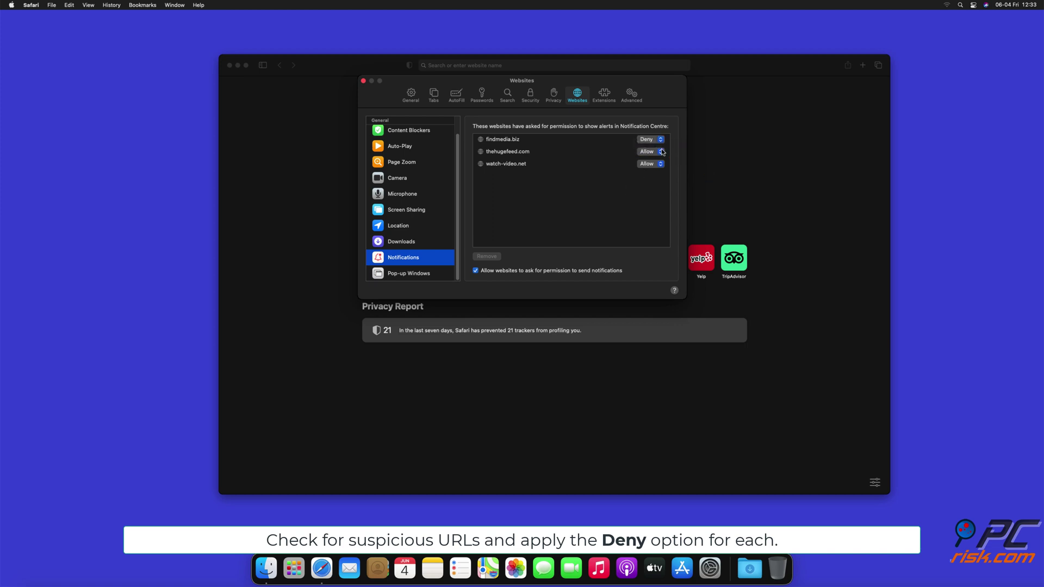
left_click(662, 151)
left_click(654, 162)
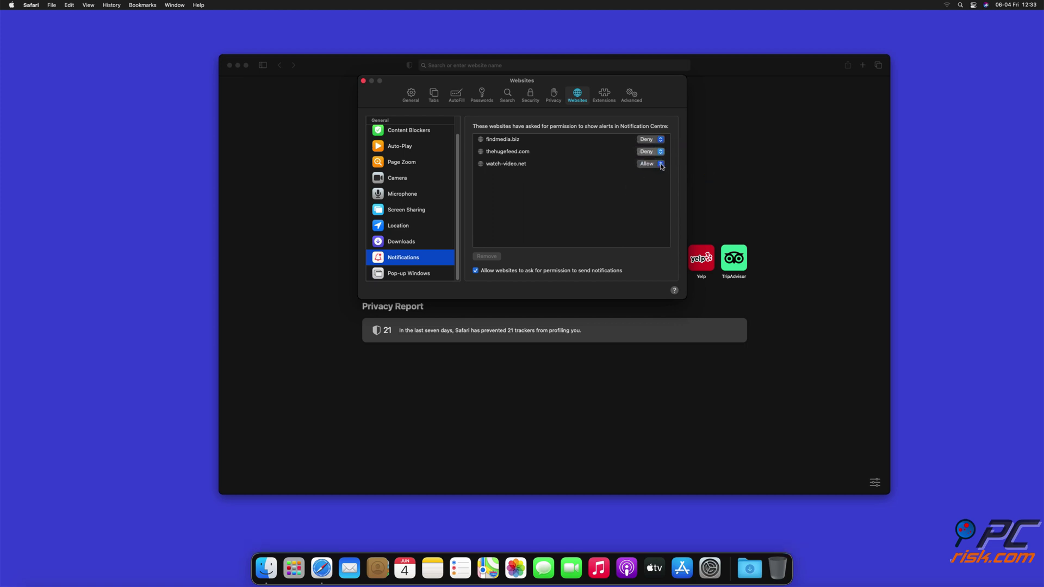
left_click(663, 165)
left_click(364, 81)
left_click(229, 66)
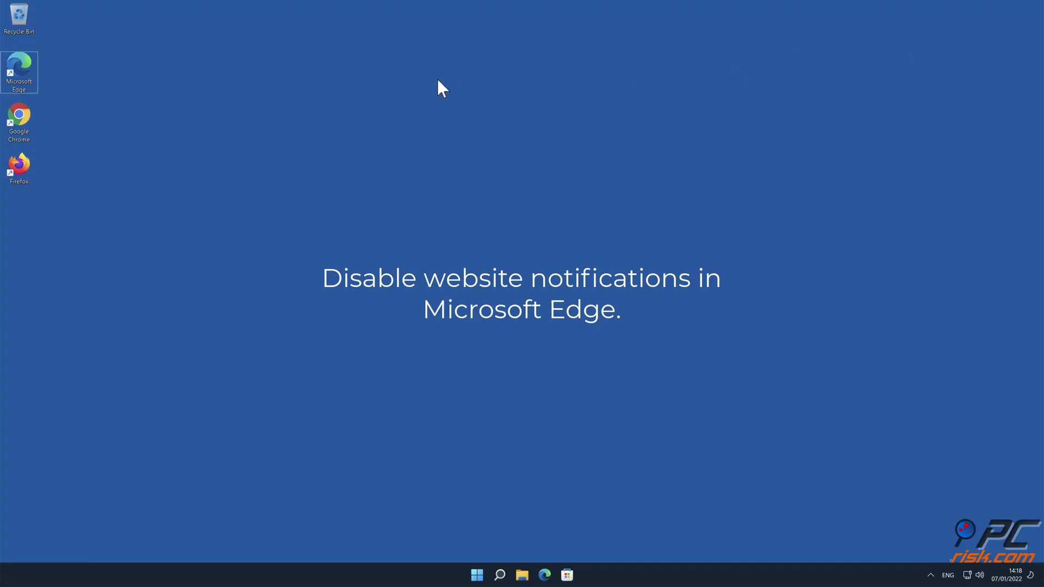
Launch Edge and go to Settings > Cookies and site permissions > Notifications
double_click(26, 74)
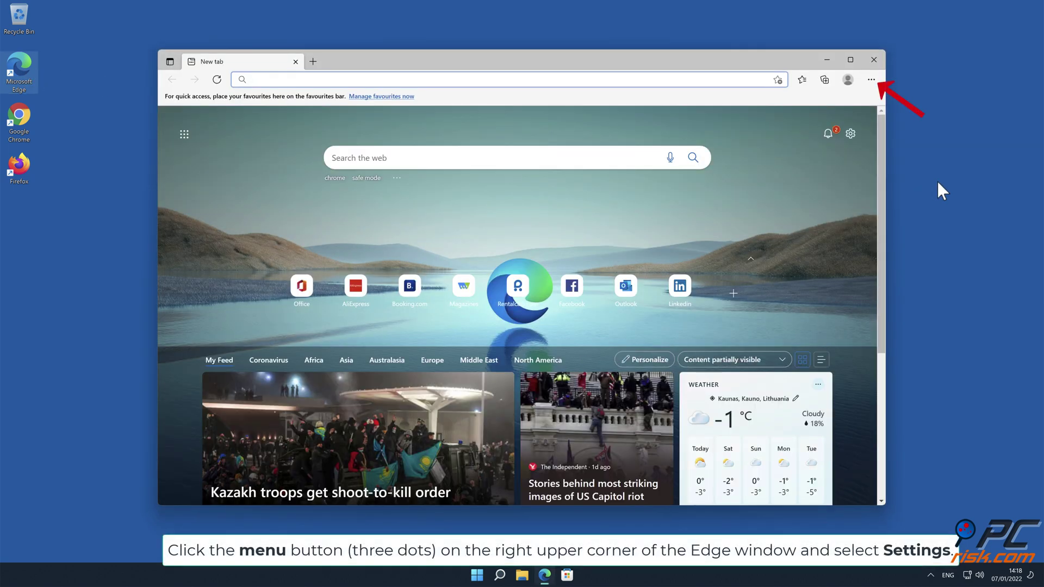
left_click(872, 80)
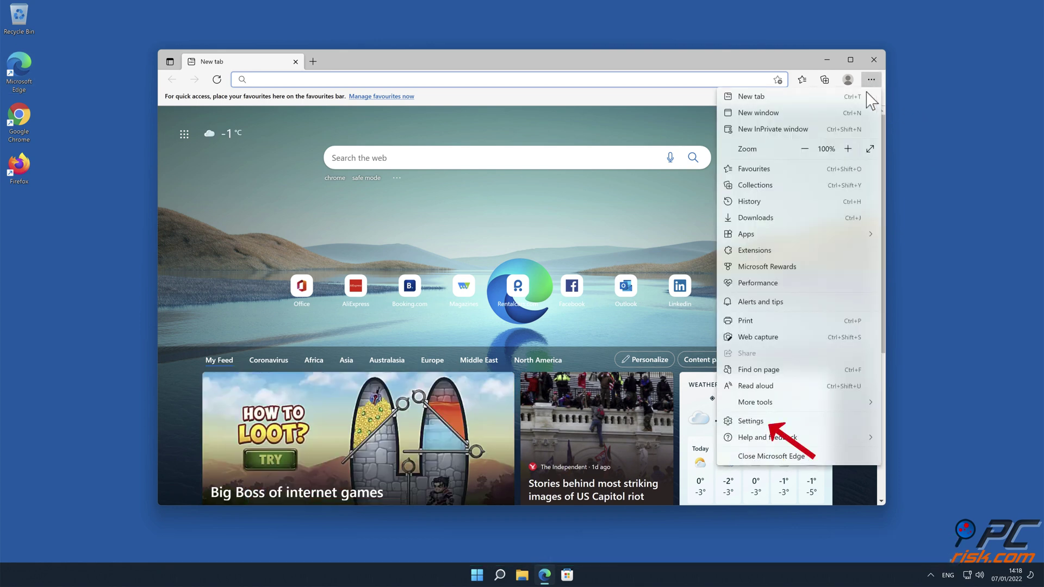
left_click(781, 421)
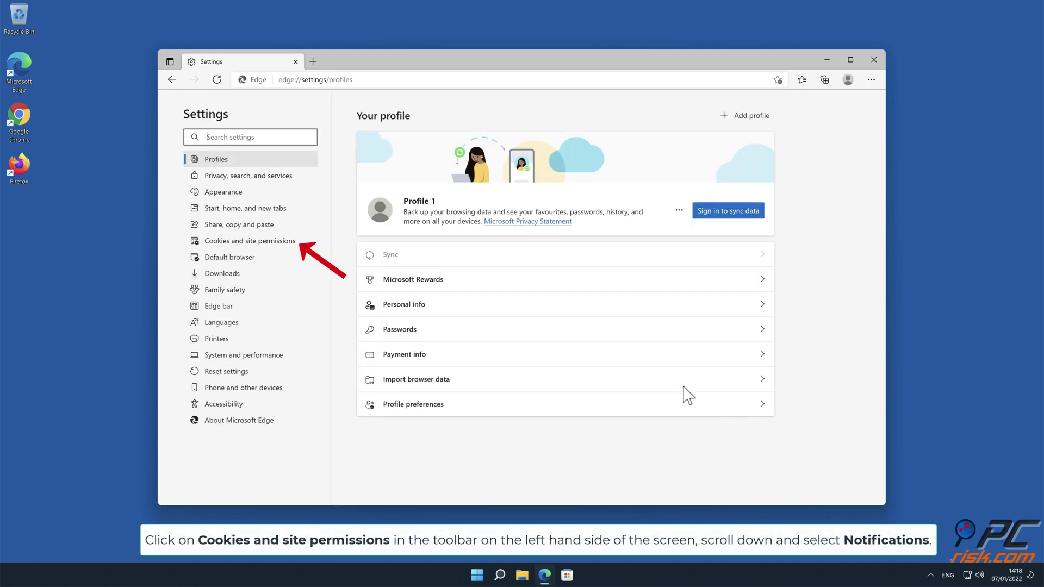
left_click(289, 246)
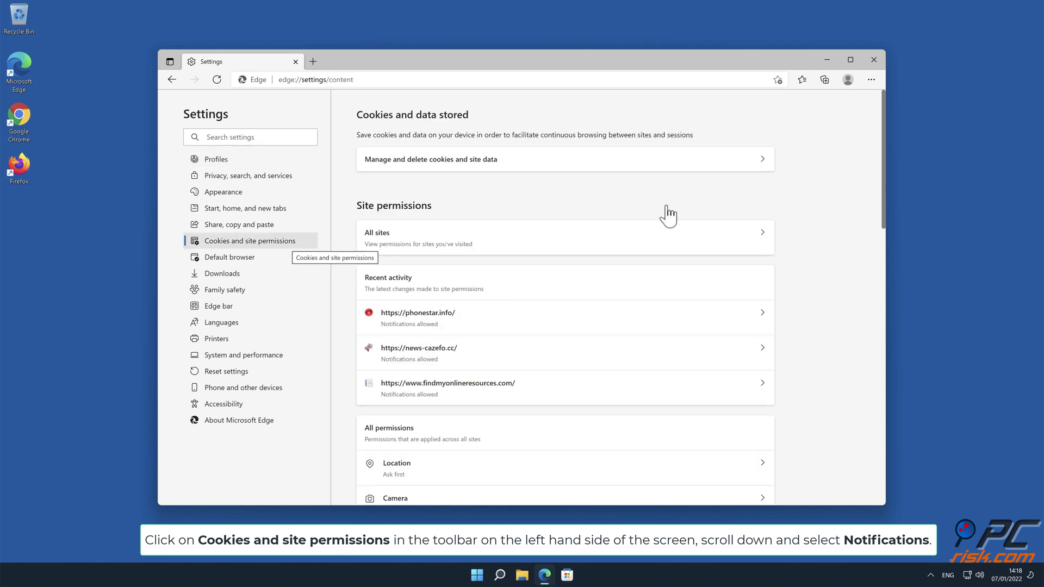
left_click_drag(883, 174, 886, 269)
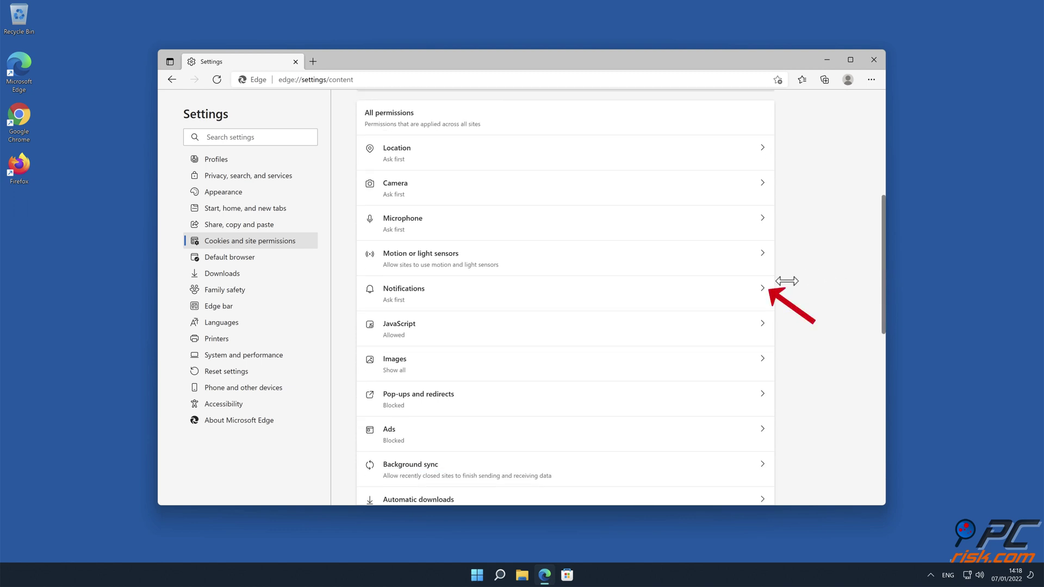
left_click(762, 295)
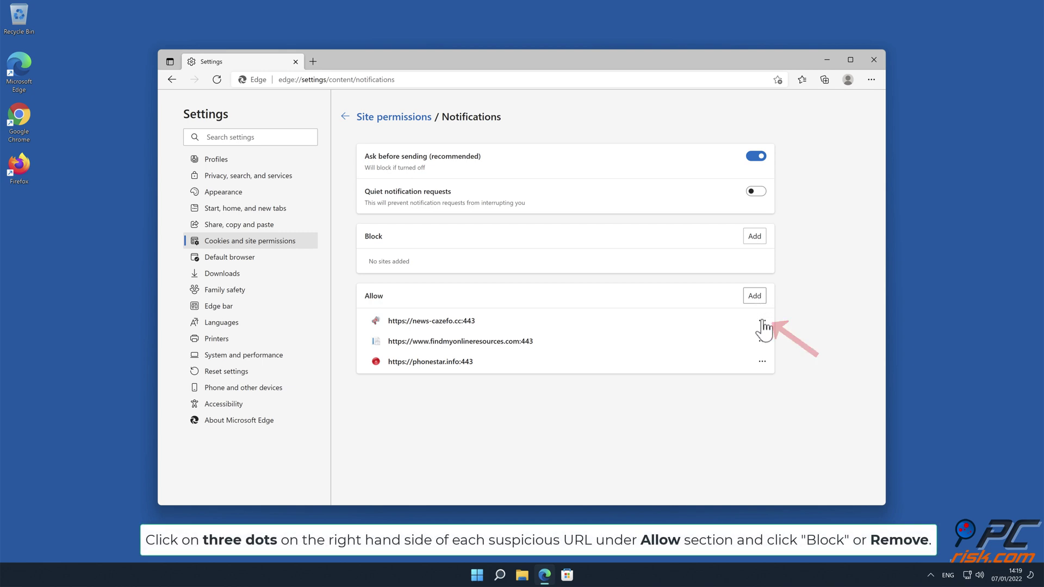
Delete news-cazefo.cc, findmyonlineresources.com and phonestar.info from the Allow list, then close Edge
left_click(762, 321)
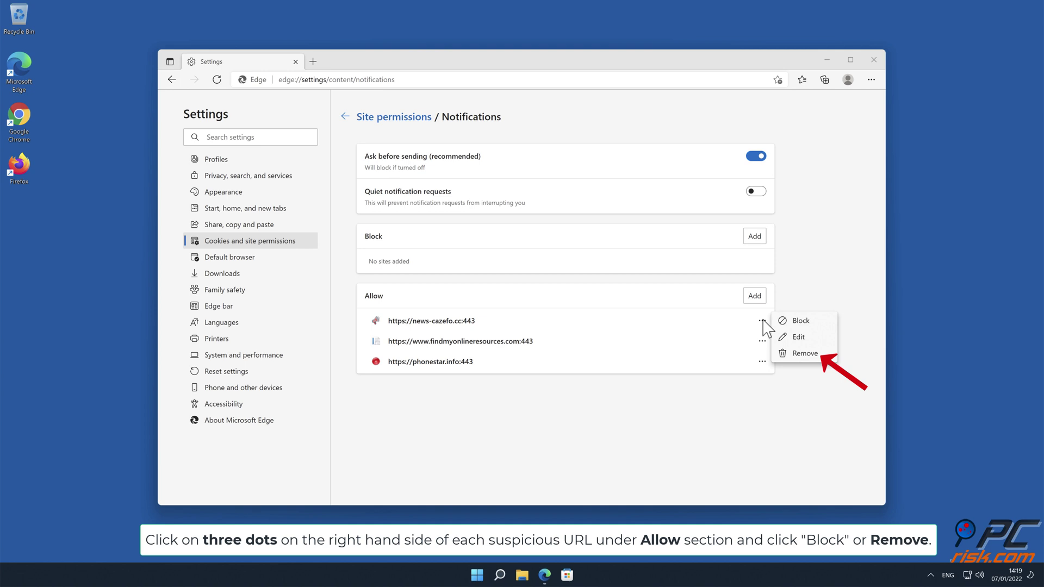
left_click(806, 354)
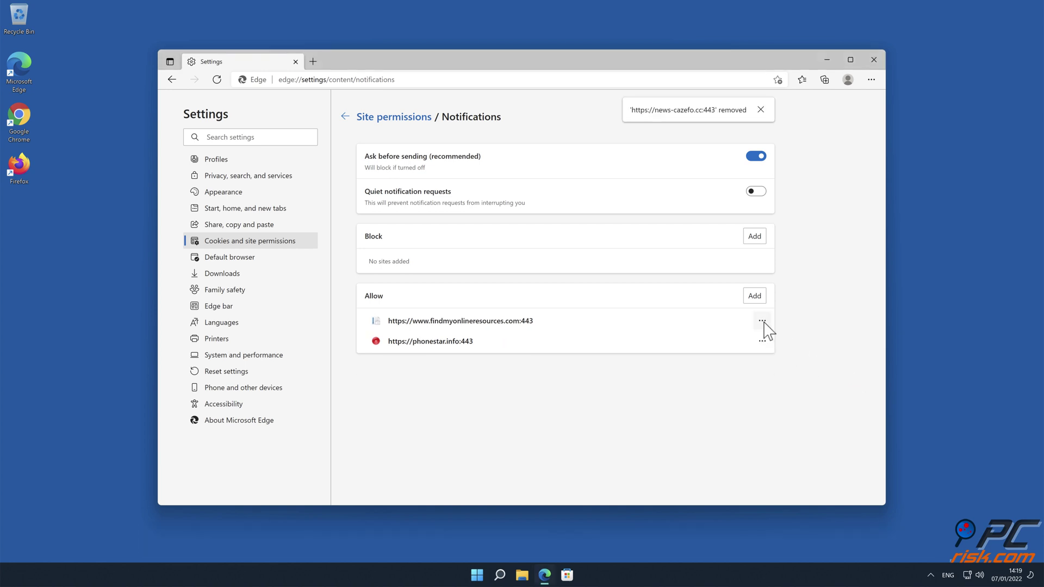
left_click(762, 321)
left_click(806, 355)
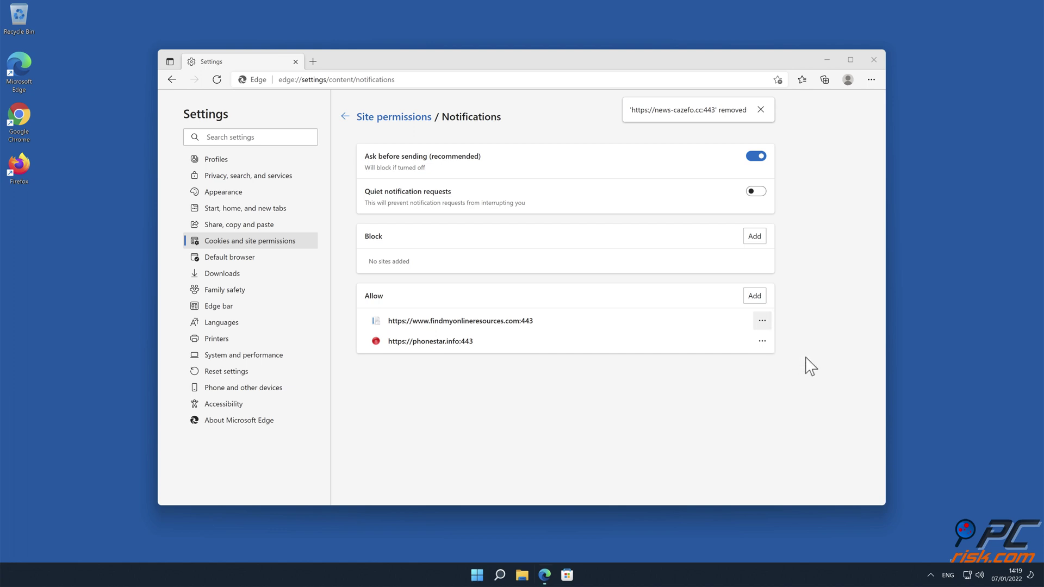
left_click(762, 321)
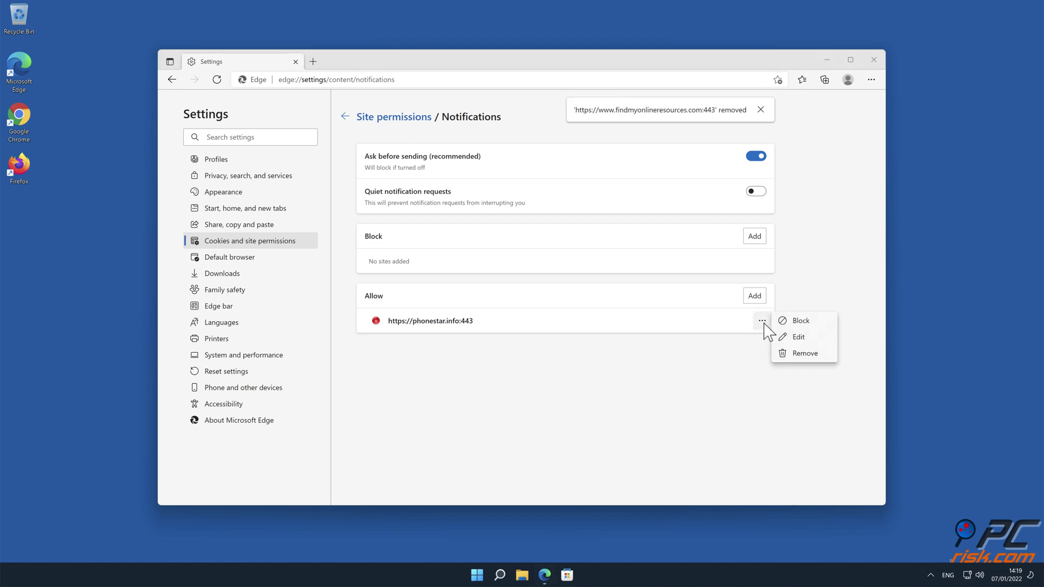
left_click(804, 354)
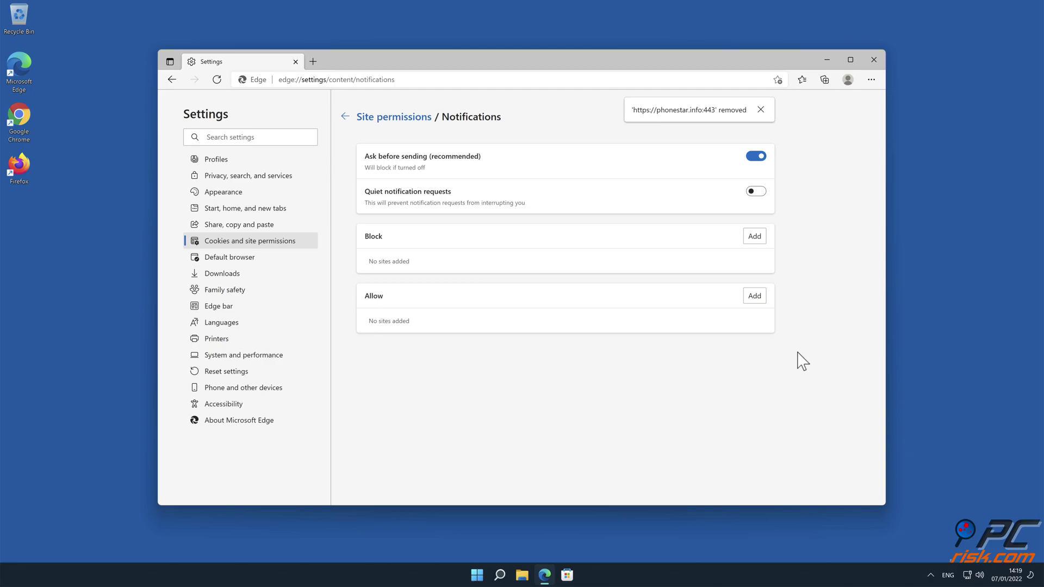
left_click(875, 60)
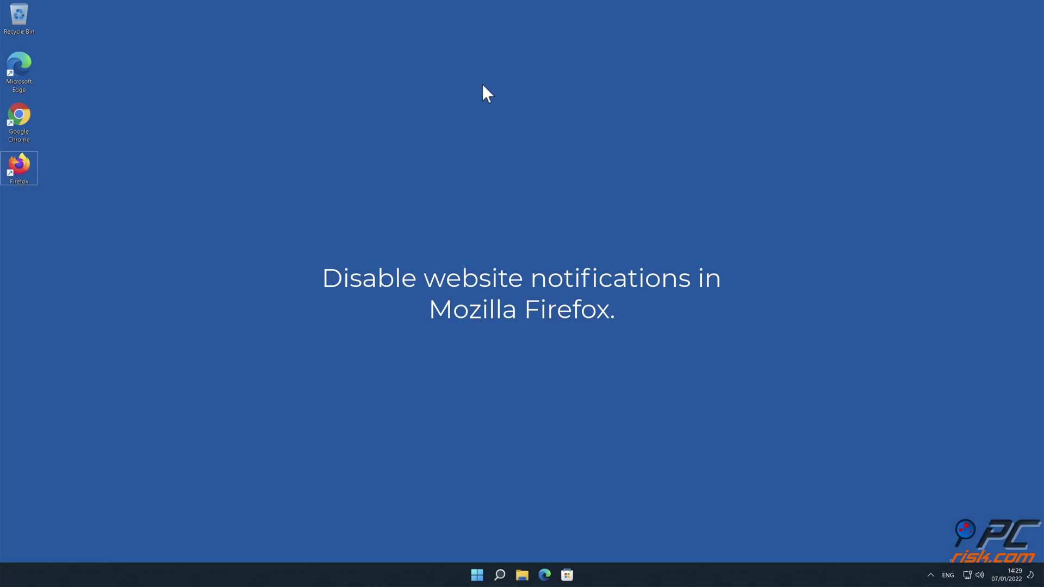
Launch Firefox and go to Settings' Privacy & Security page, down to the Permissions section
double_click(14, 167)
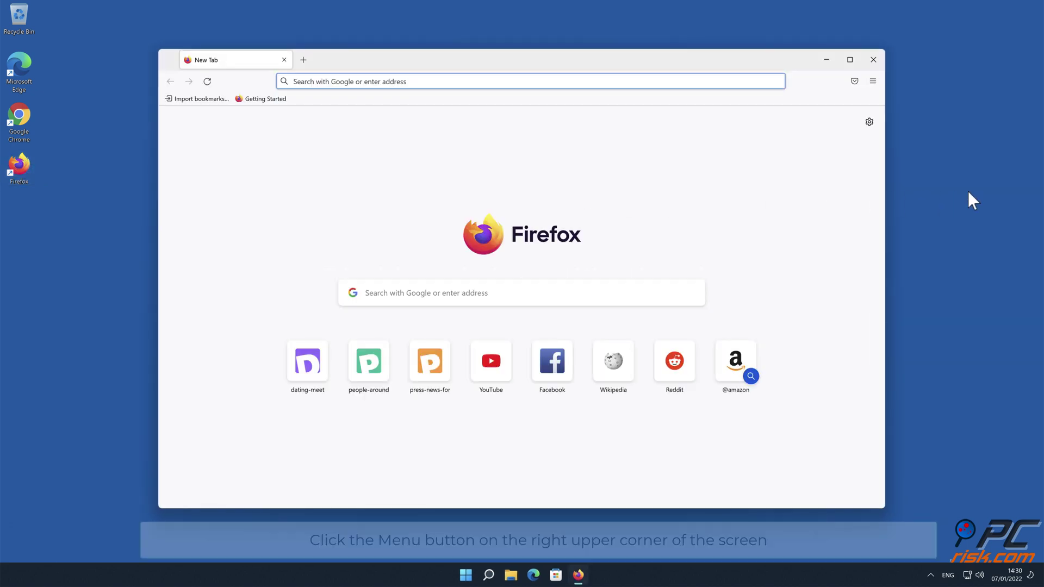
left_click(874, 82)
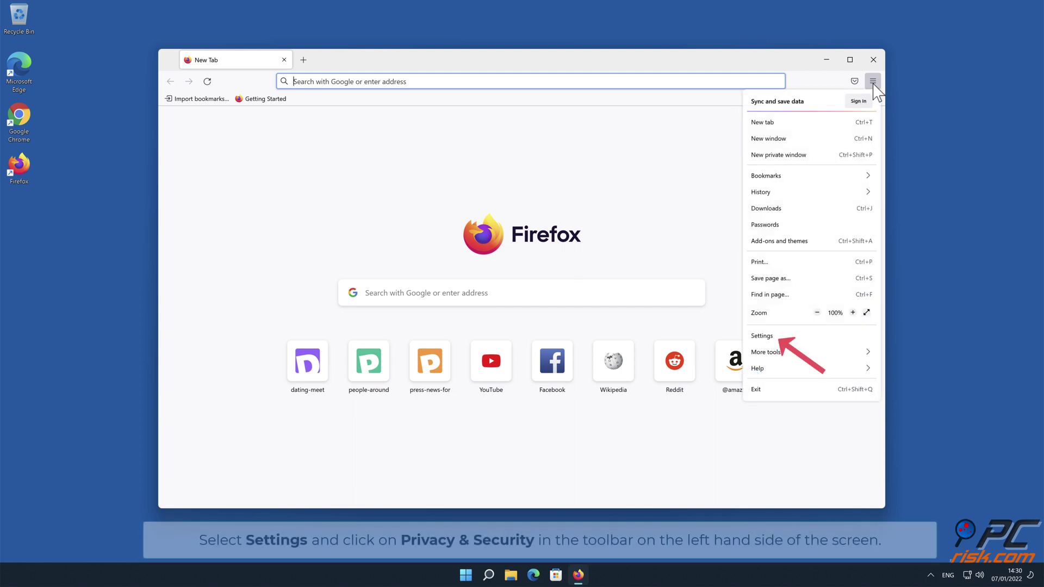
left_click(816, 335)
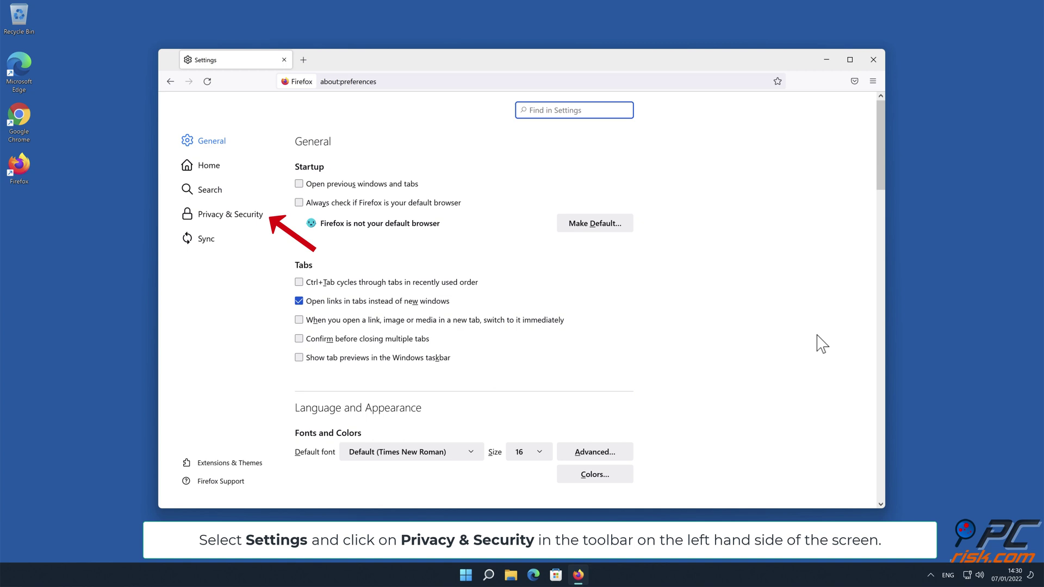
left_click(244, 215)
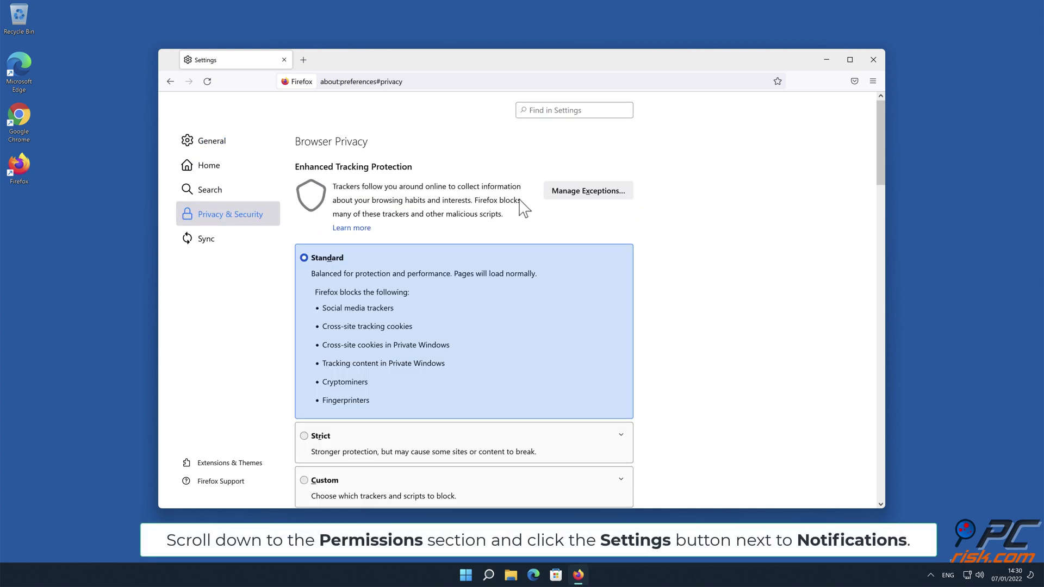
left_click_drag(882, 140, 879, 334)
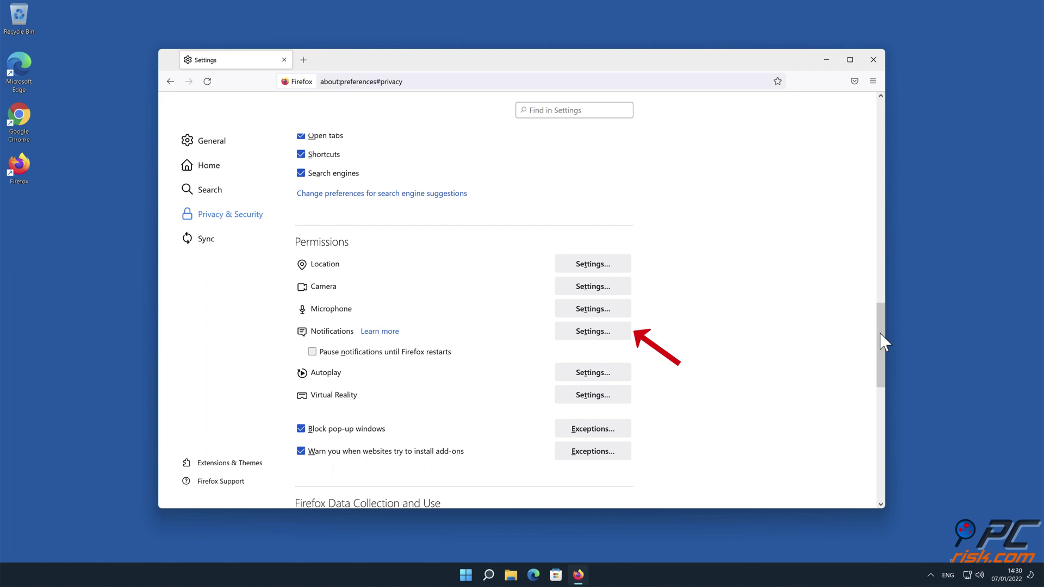
Open the Notifications permissions list and expand the status options for the eclto.people-around.me site
left_click(621, 333)
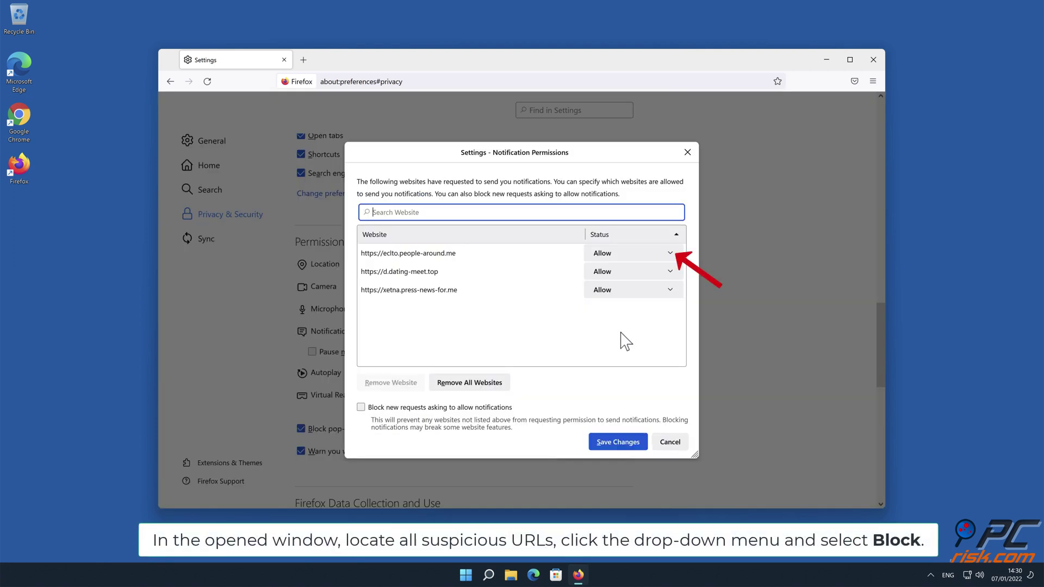
left_click(670, 254)
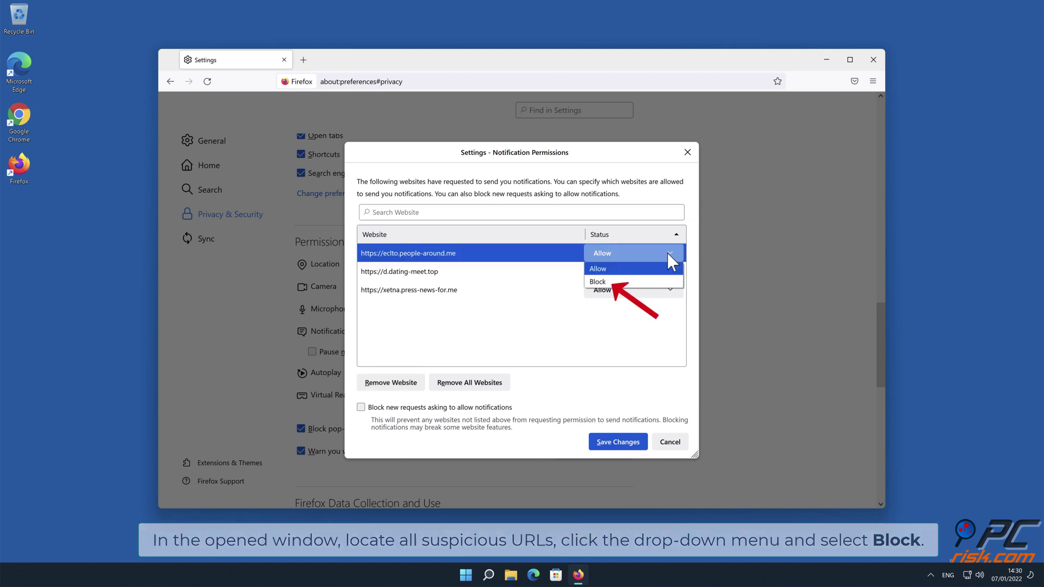